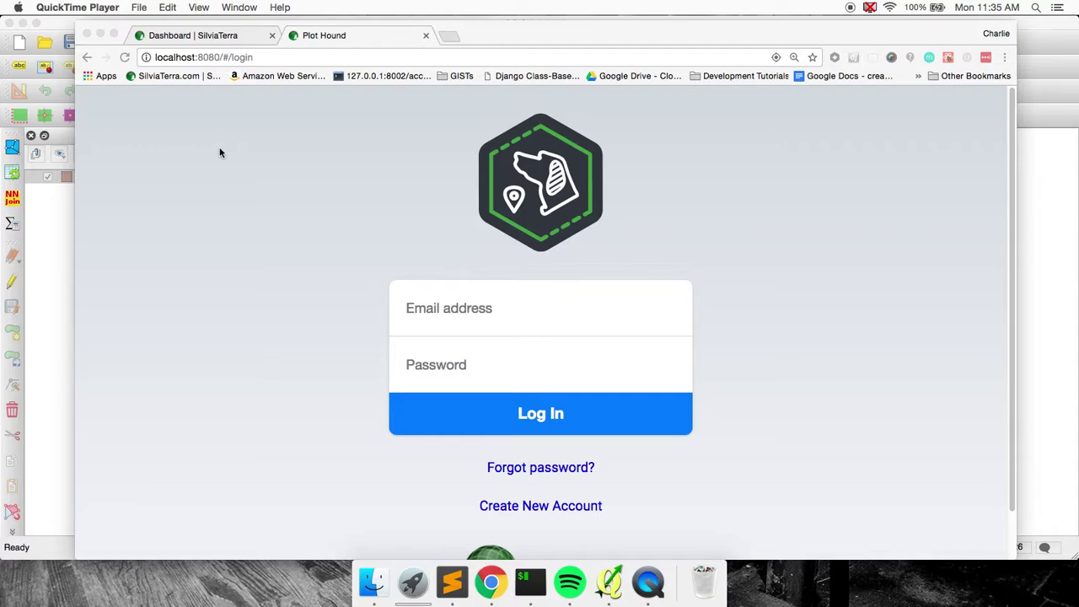
# Step: Log in with the demo account's email and password, then enlarge the Chrome window
pyautogui.click(441, 308)
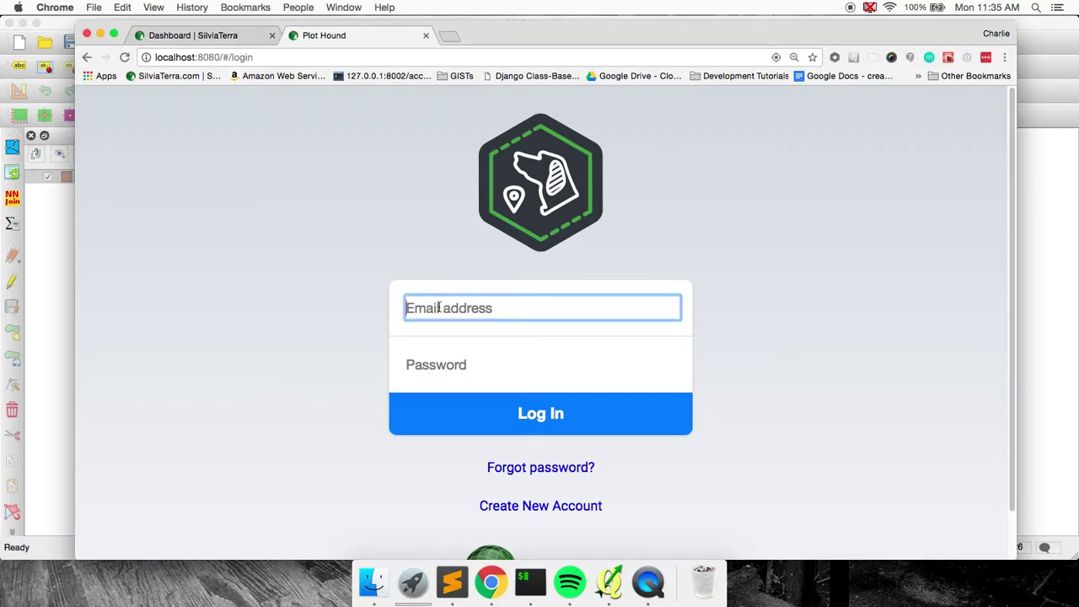
pyautogui.write('charlie')
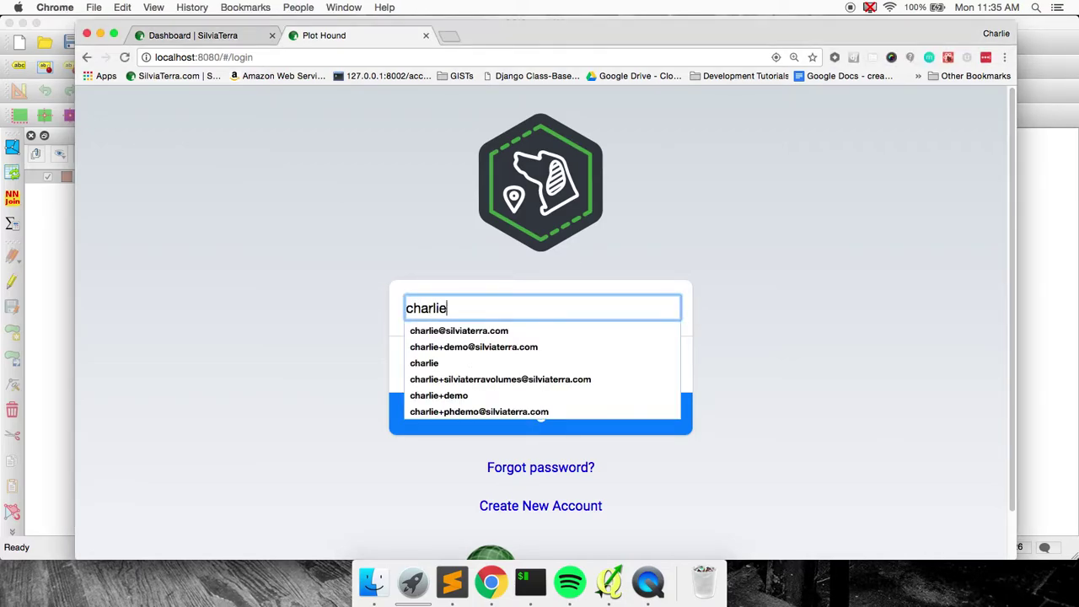
pyautogui.write('+')
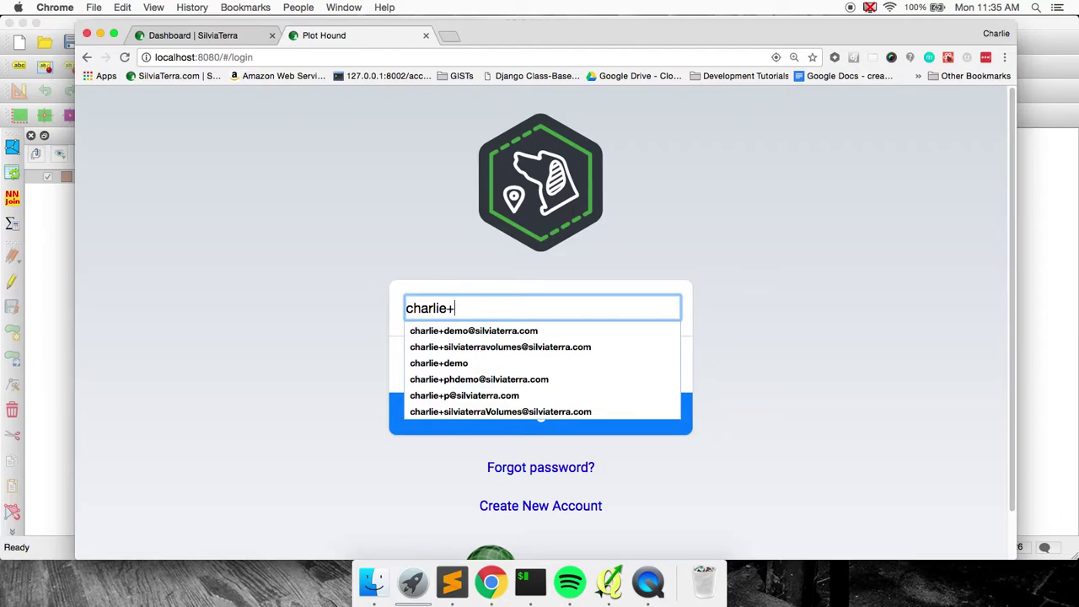
pyautogui.write('phdemo')
pyautogui.press('Tab')
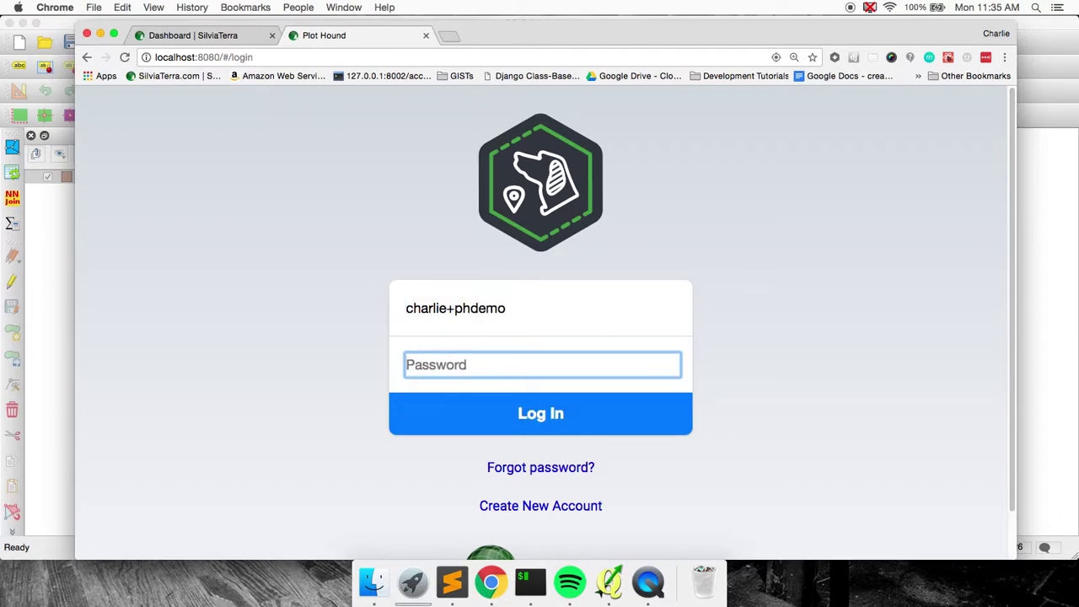
pyautogui.write('•••••••••••')
pyautogui.press('Return')
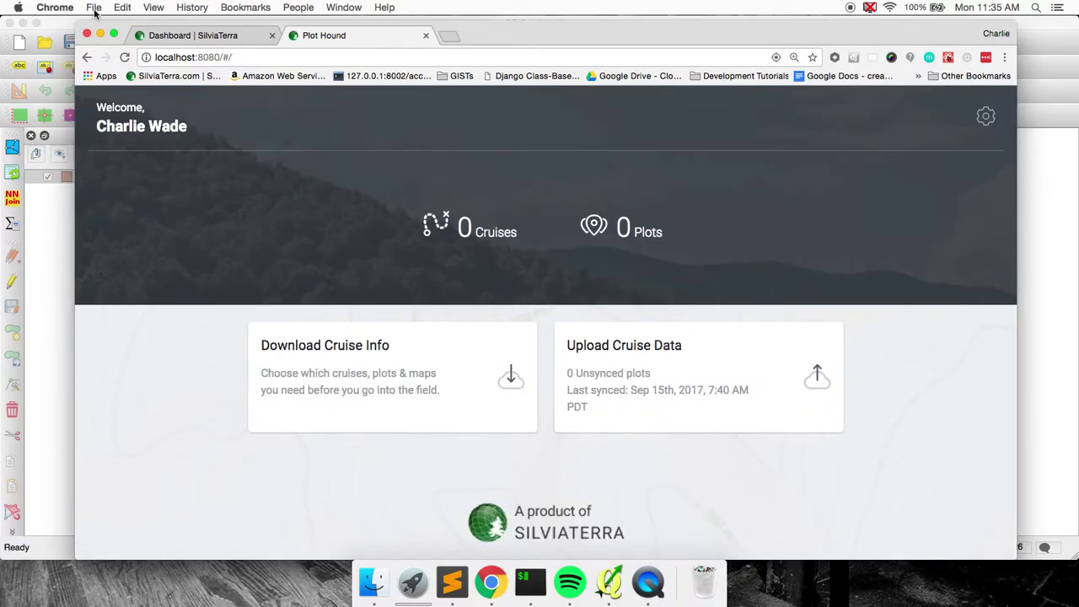
pyautogui.moveTo(77, 14); pyautogui.dragTo(20, 8)
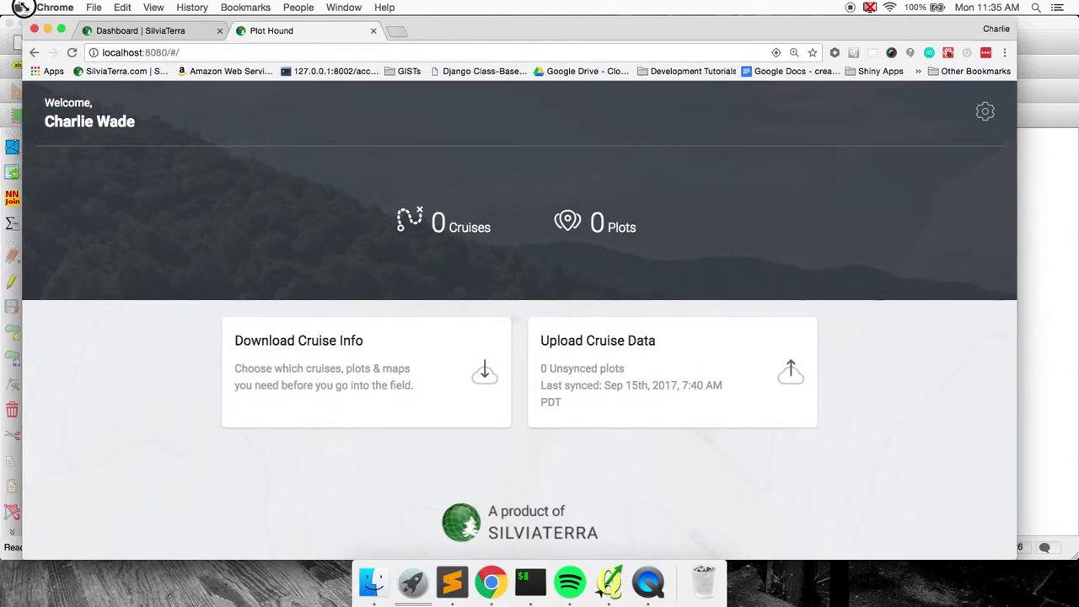
pyautogui.moveTo(1015, 554); pyautogui.dragTo(1076, 552)
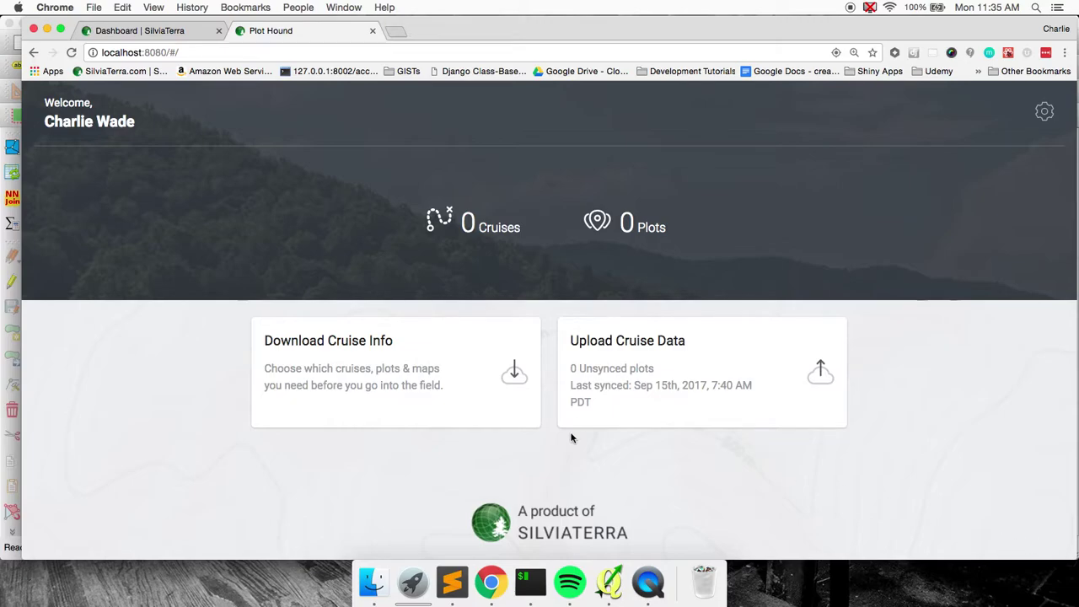
# Step: Download the Test Cruise 1 and Test Upload cruises and return to the dashboard
pyautogui.click(333, 339)
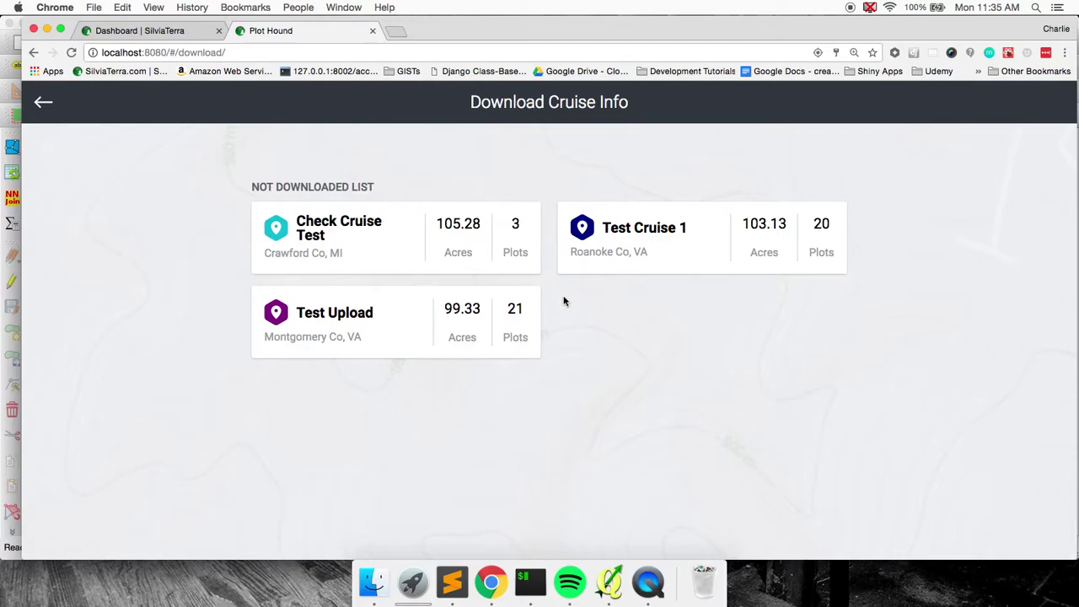
pyautogui.click(646, 242)
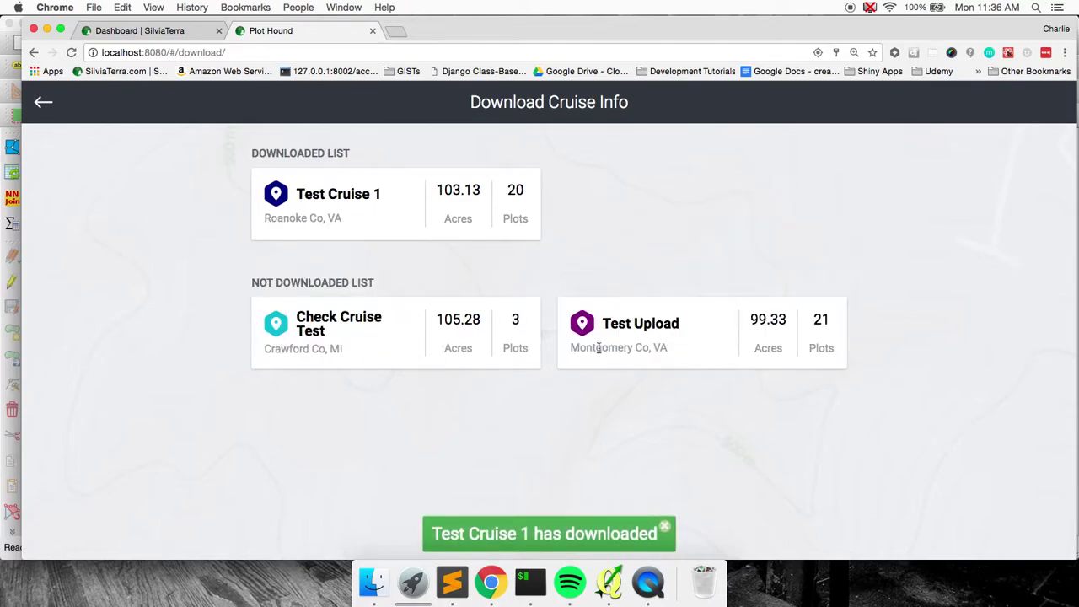
pyautogui.click(634, 341)
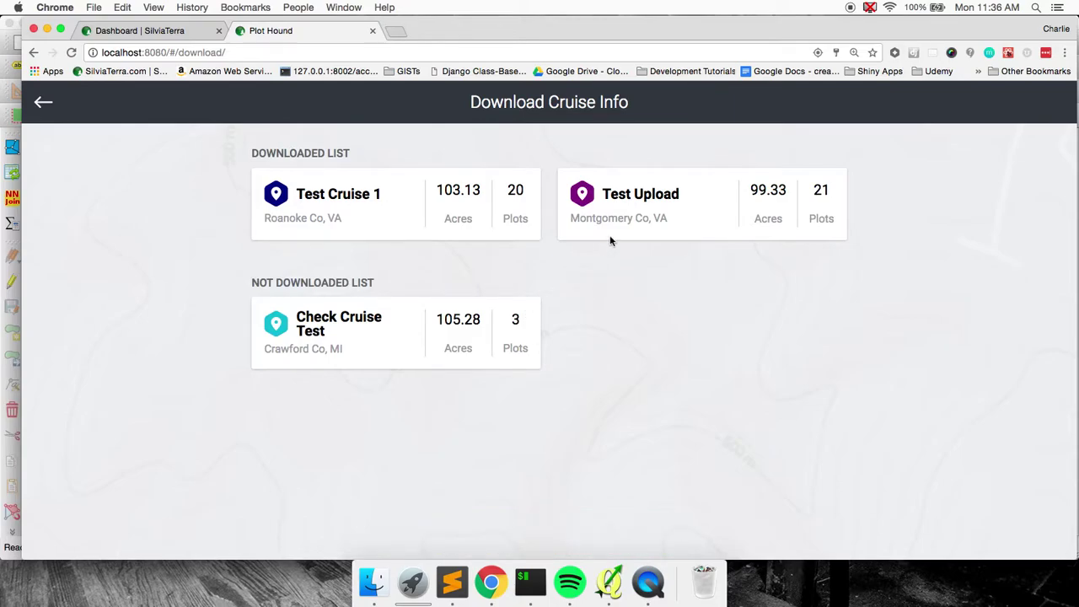
pyautogui.click(681, 226)
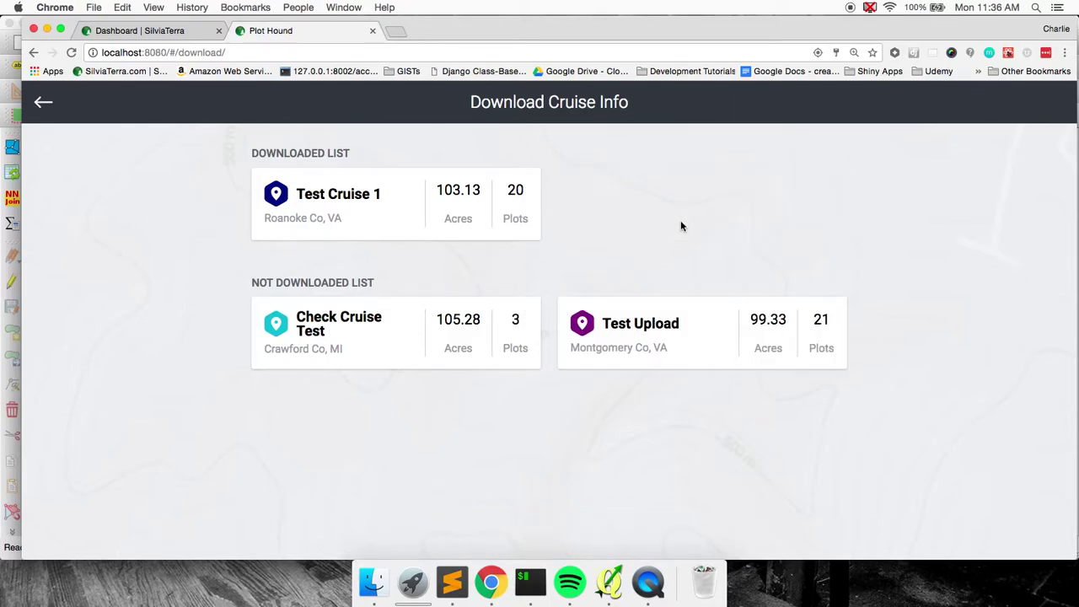
pyautogui.click(665, 325)
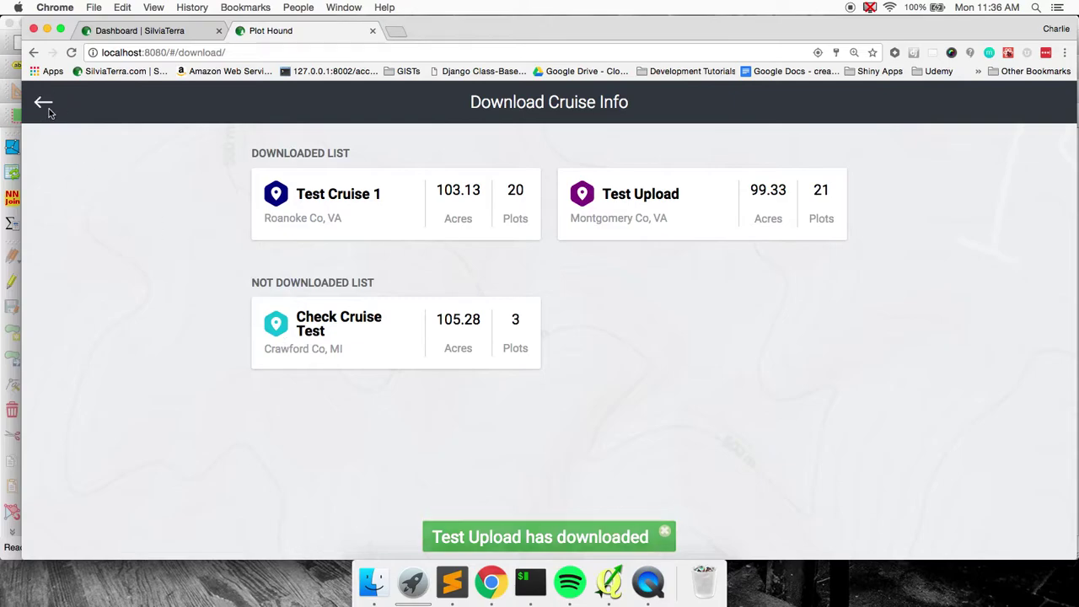
pyautogui.click(44, 103)
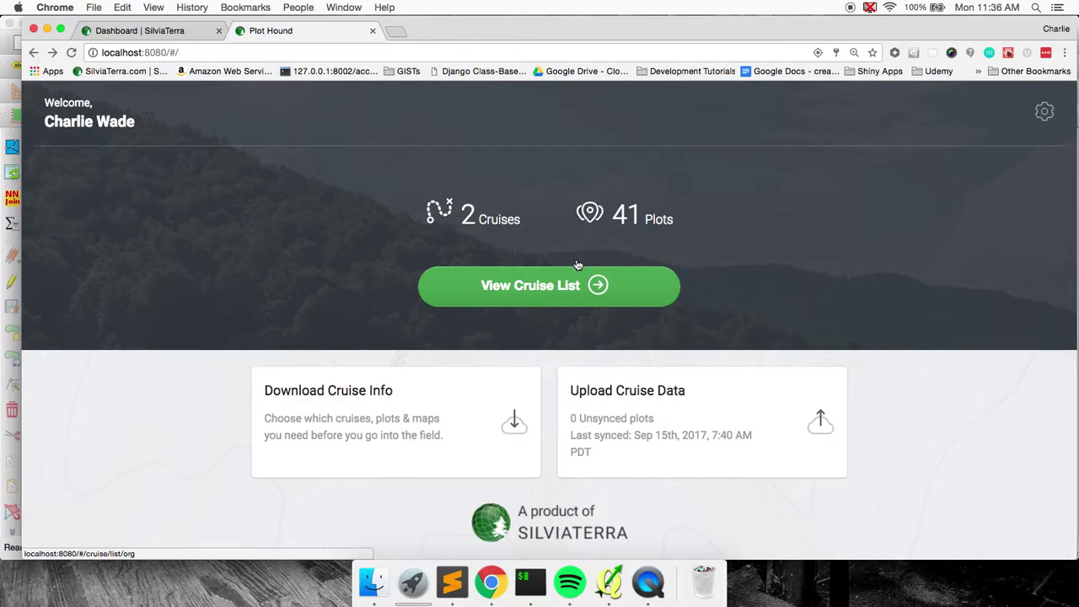
# Step: Browse the list of downloaded cruises and go back to the dashboard
pyautogui.click(536, 285)
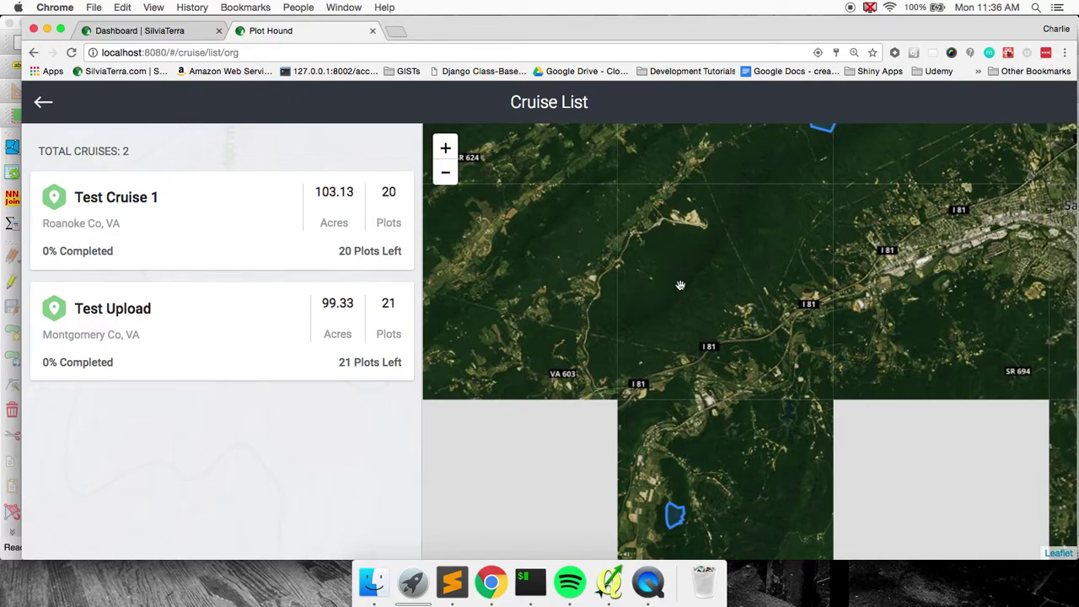
pyautogui.scroll(-1, 718, 274)
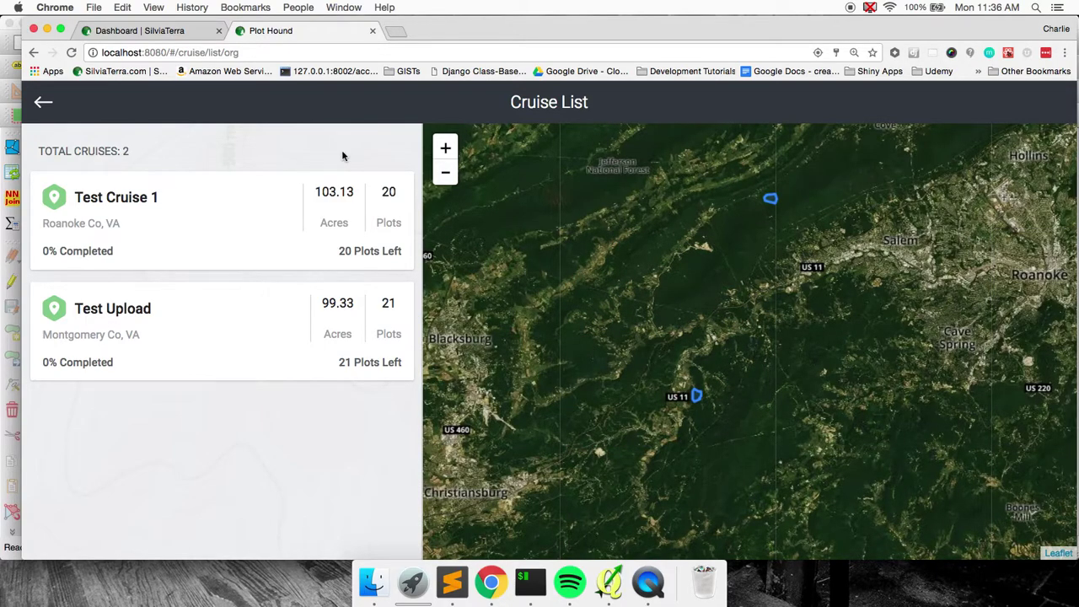
pyautogui.click(43, 101)
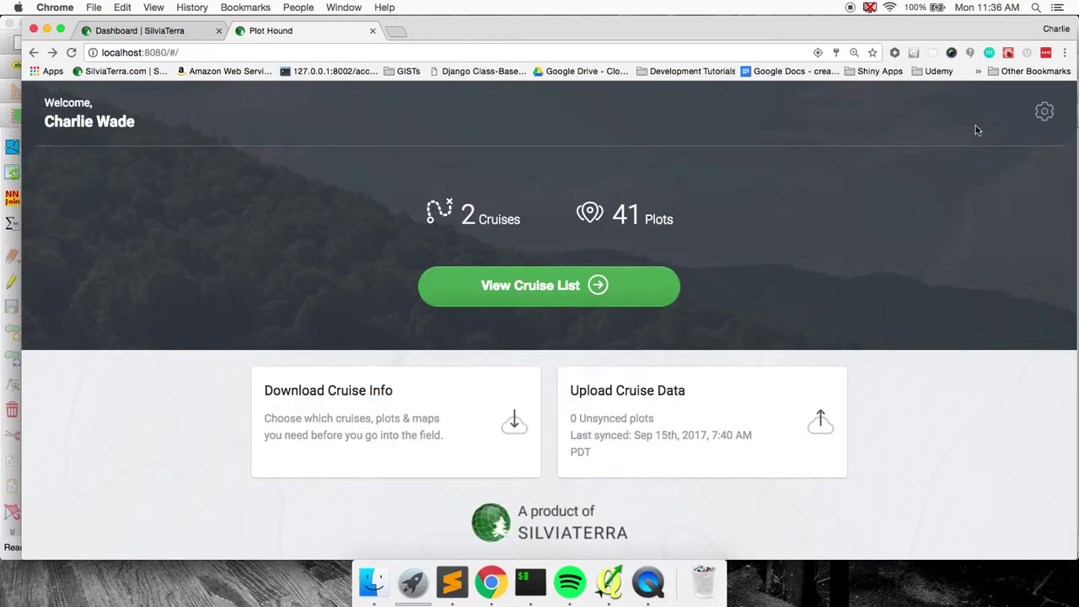
# Step: Change the Map Type setting from Aerial to Topo and return to the dashboard
pyautogui.click(1044, 112)
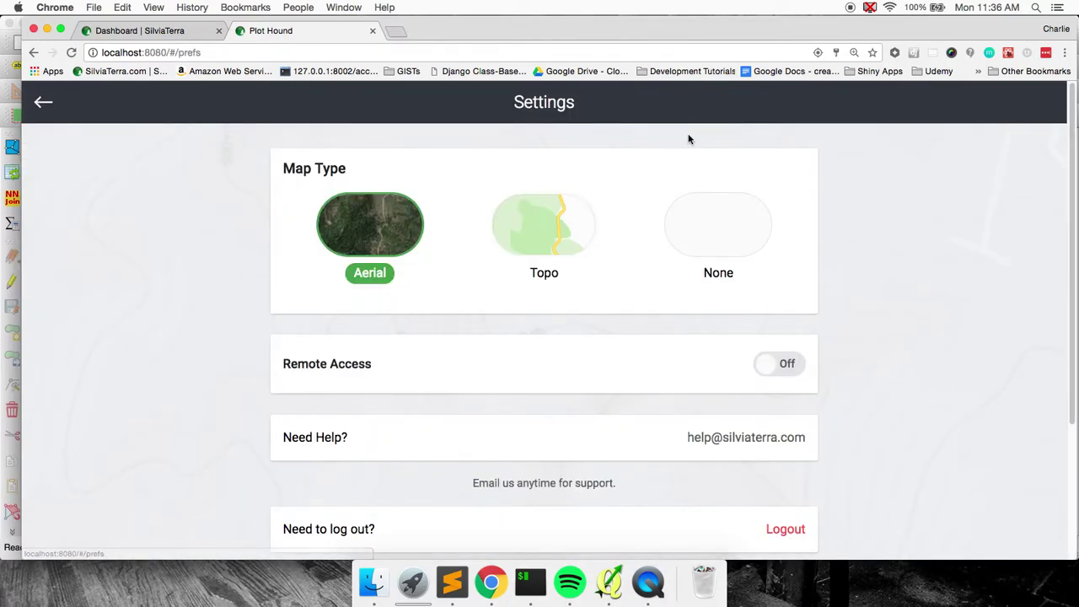
pyautogui.click(537, 239)
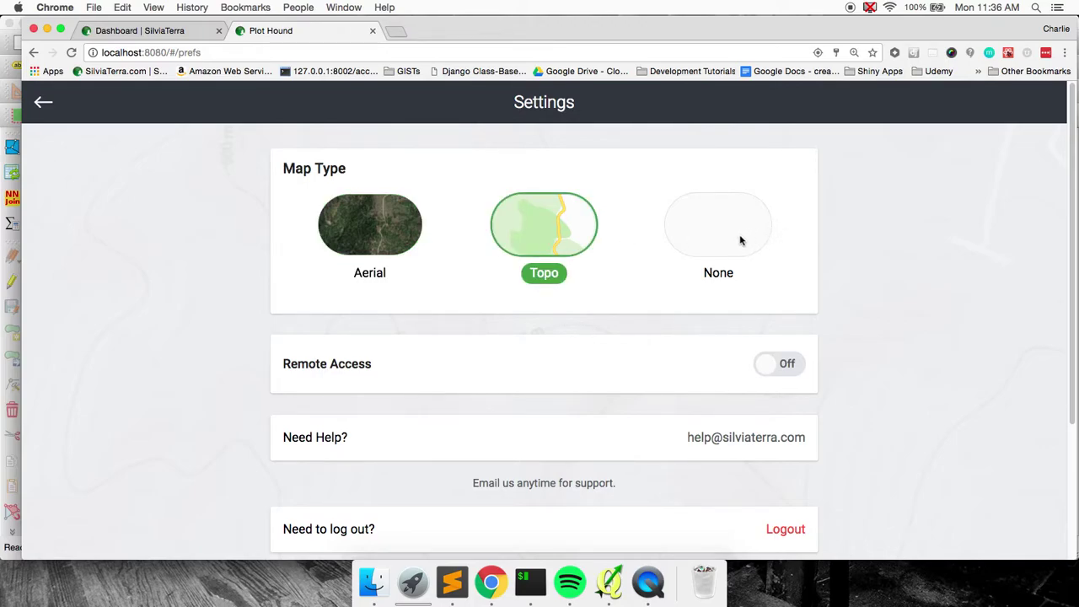
pyautogui.scroll(-1, 136, 283)
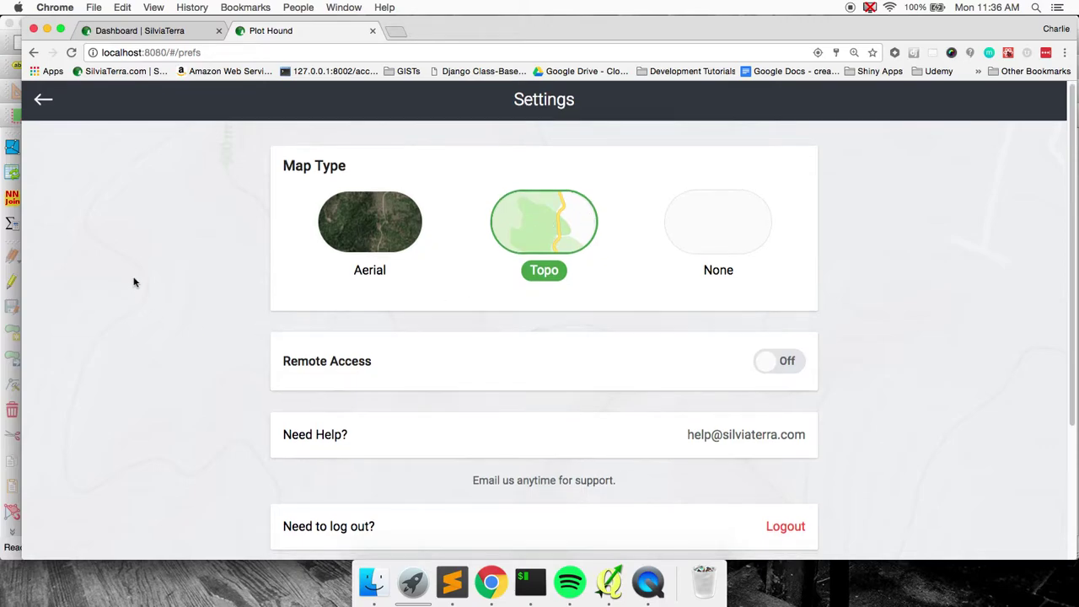
pyautogui.scroll(-3, 135, 283)
pyautogui.scroll(3, 627, 390)
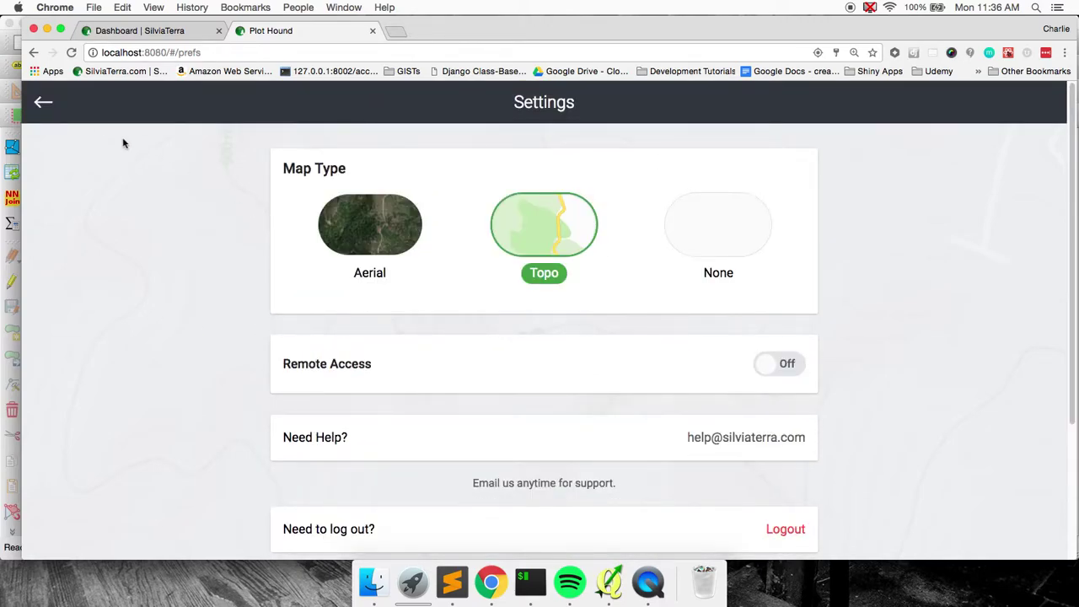
pyautogui.click(43, 102)
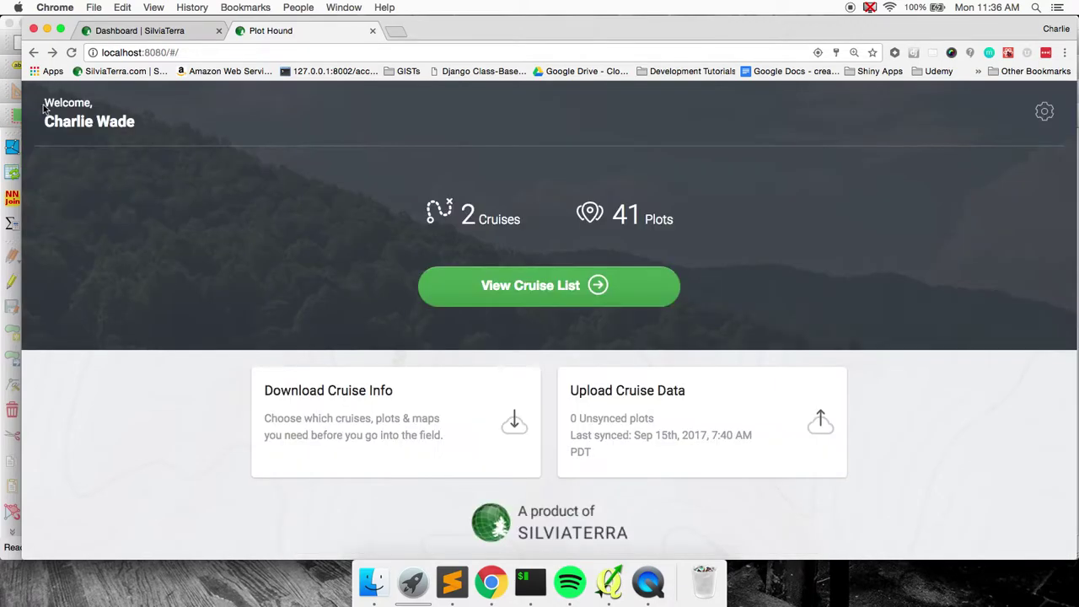
# Step: Open the Test Upload cruise from the cruise list to see its 21 pending plots
pyautogui.click(512, 284)
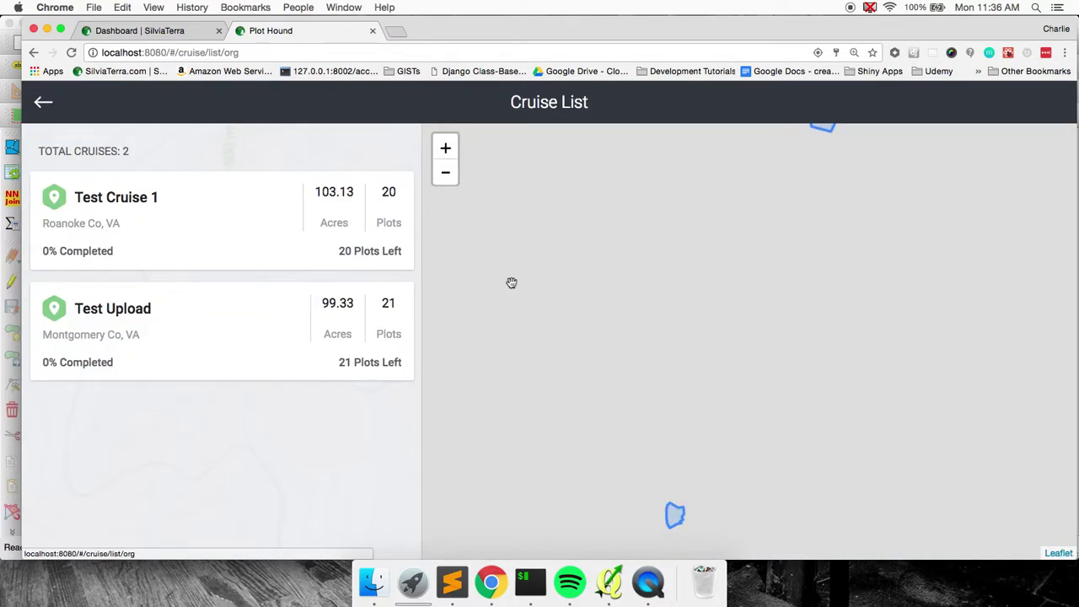
pyautogui.scroll(-2, 774, 361)
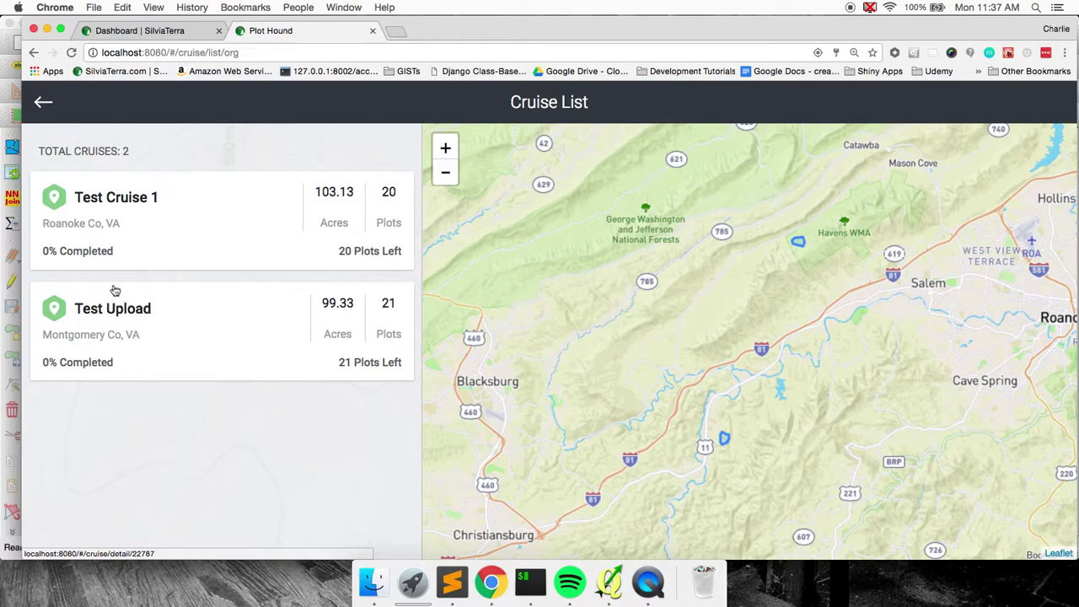
pyautogui.click(164, 308)
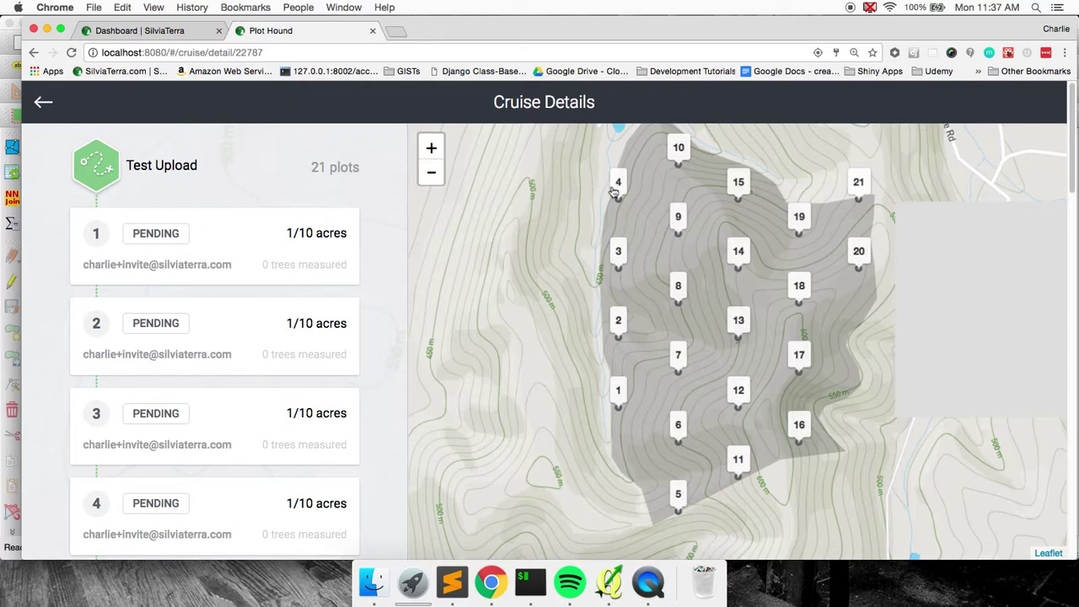
# Step: Open Plot #1 from marker 1 on the Test Upload map
pyautogui.click(617, 393)
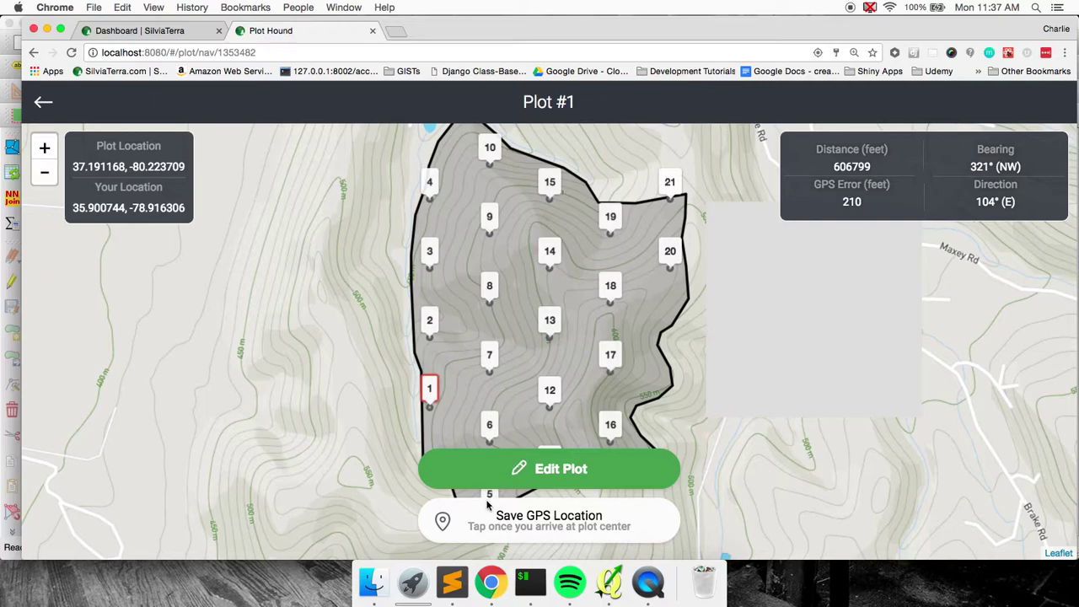
# Step: Save Plot #1's current GPS location (210 ft accuracy) and open its Edit Plot page
pyautogui.click(491, 523)
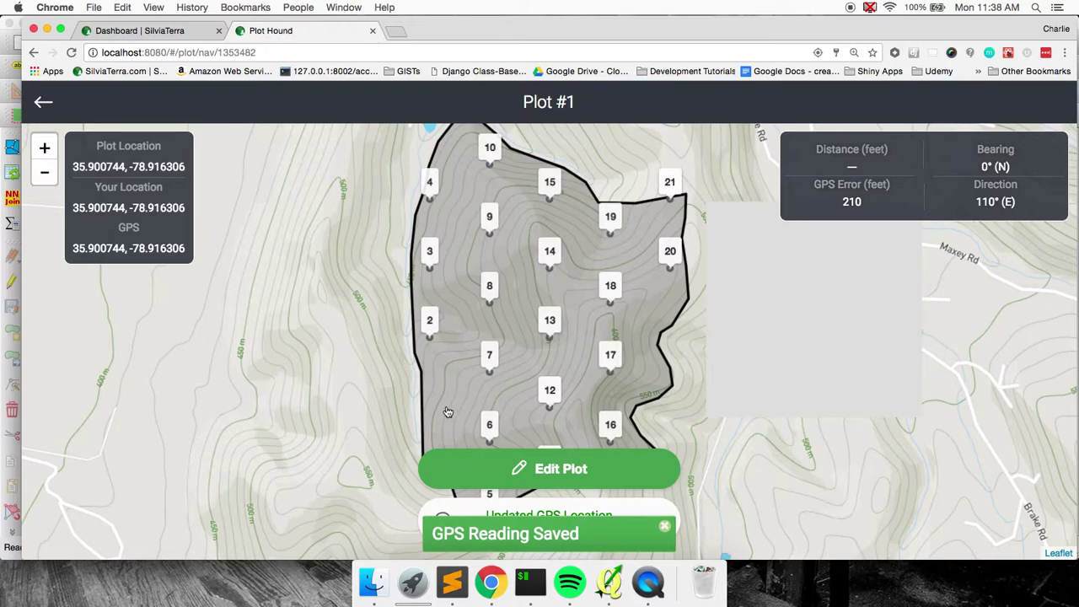
pyautogui.scroll(-5, 447, 412)
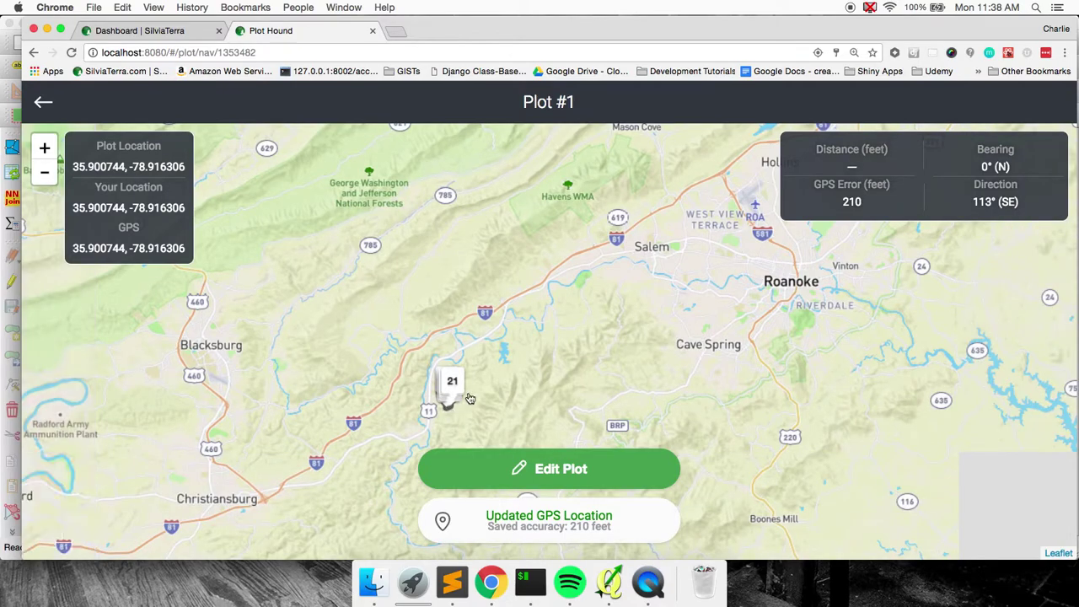
pyautogui.moveTo(481, 360); pyautogui.dragTo(475, 261)
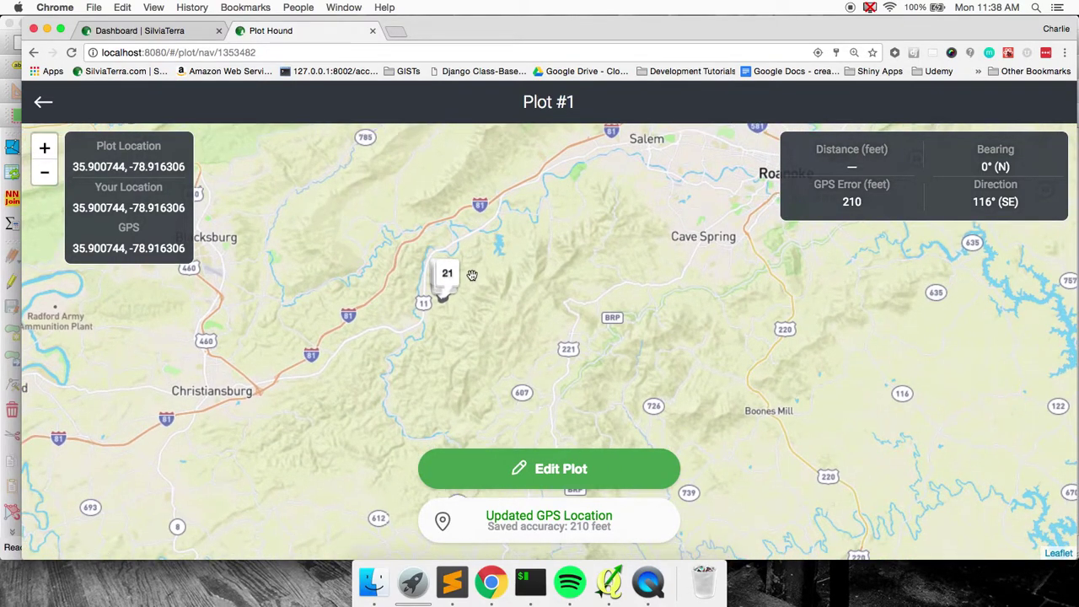
pyautogui.scroll(-2, 475, 273)
pyautogui.moveTo(518, 393); pyautogui.dragTo(492, 248)
pyautogui.scroll(-2, 502, 306)
pyautogui.scroll(-2, 492, 289)
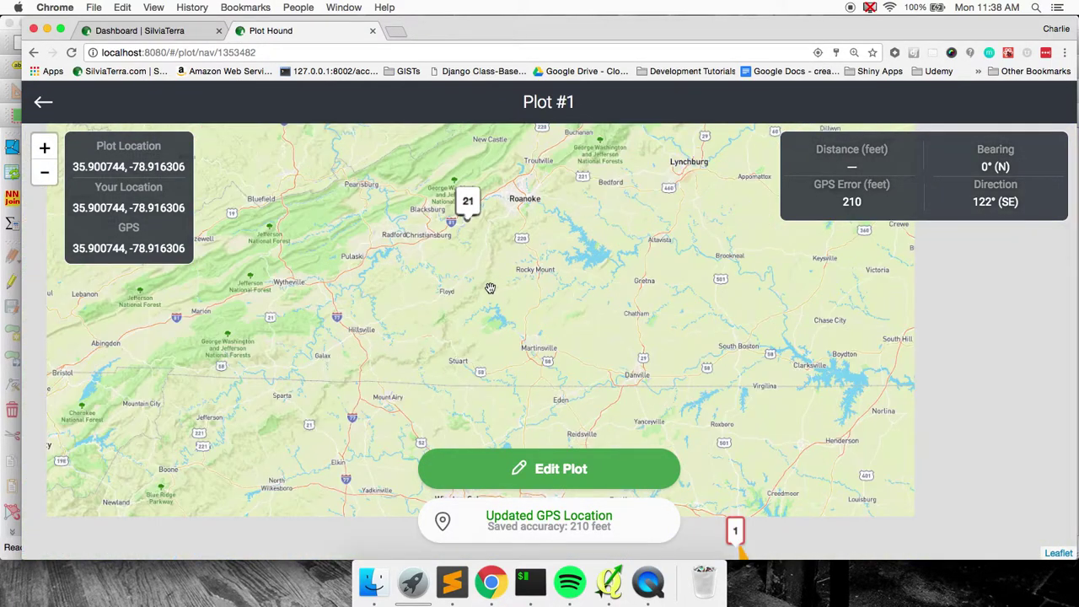
pyautogui.moveTo(654, 366)
pyautogui.mouseDown()
pyautogui.moveTo(660, 340)
pyautogui.moveTo(682, 323)
pyautogui.mouseUp()
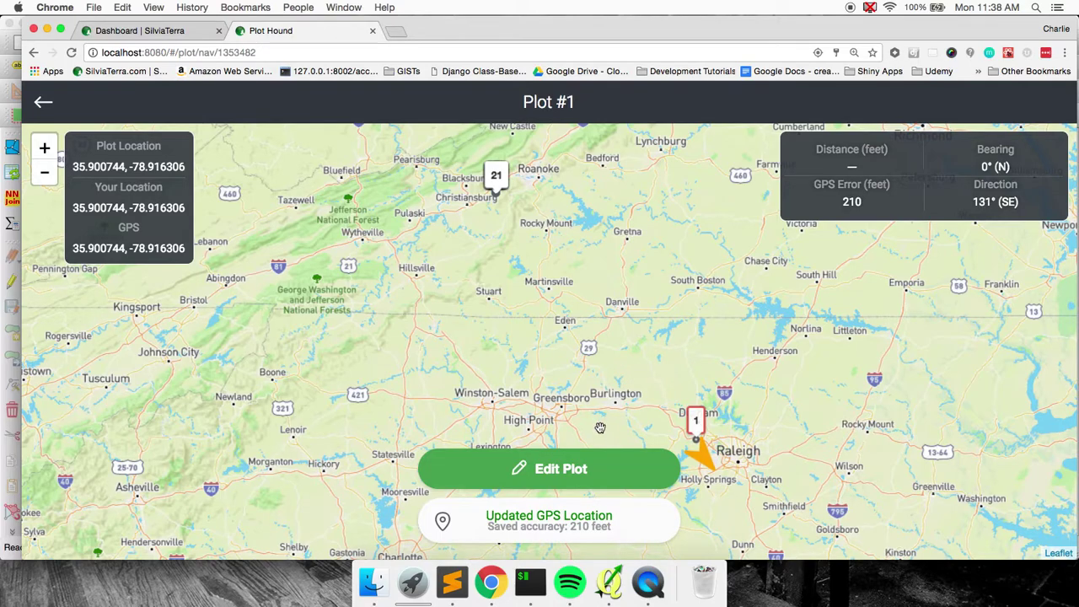
pyautogui.click(573, 473)
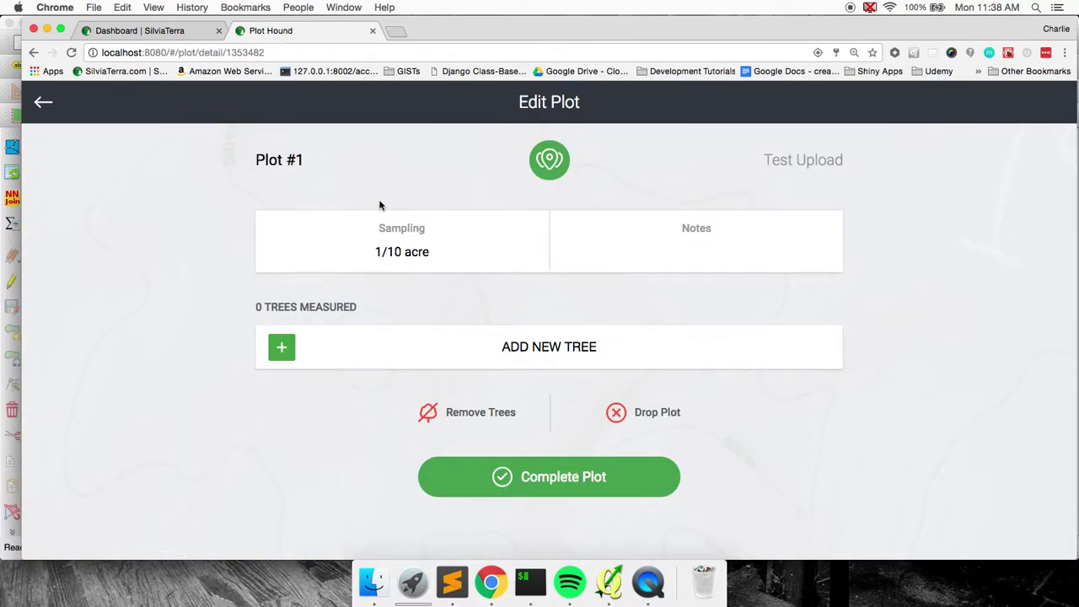
# Step: Change Plot #1's sampling size to 1/20 acre
pyautogui.click(394, 242)
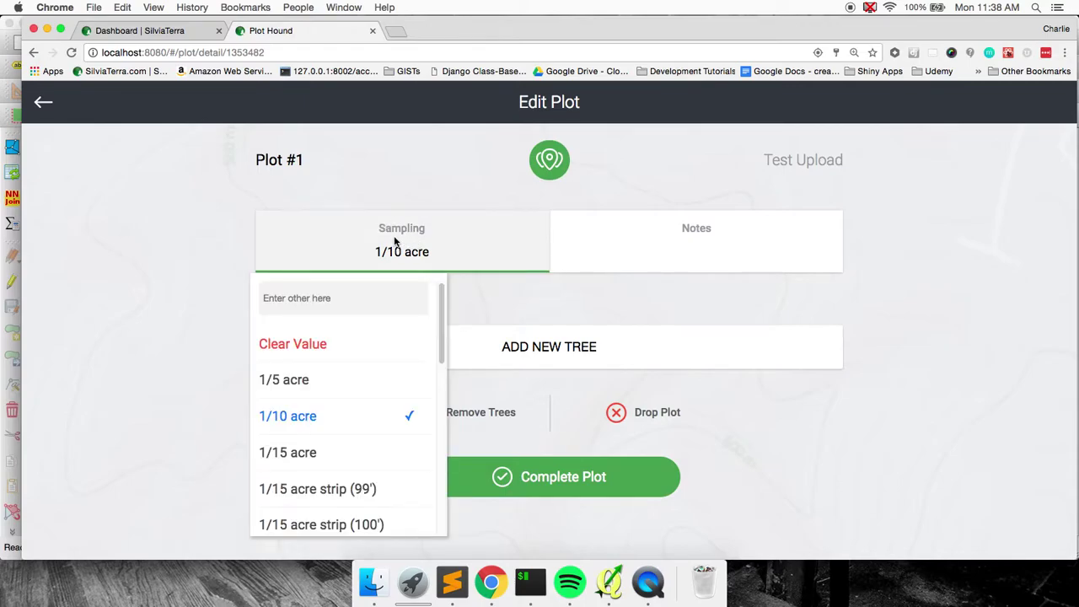
pyautogui.click(642, 241)
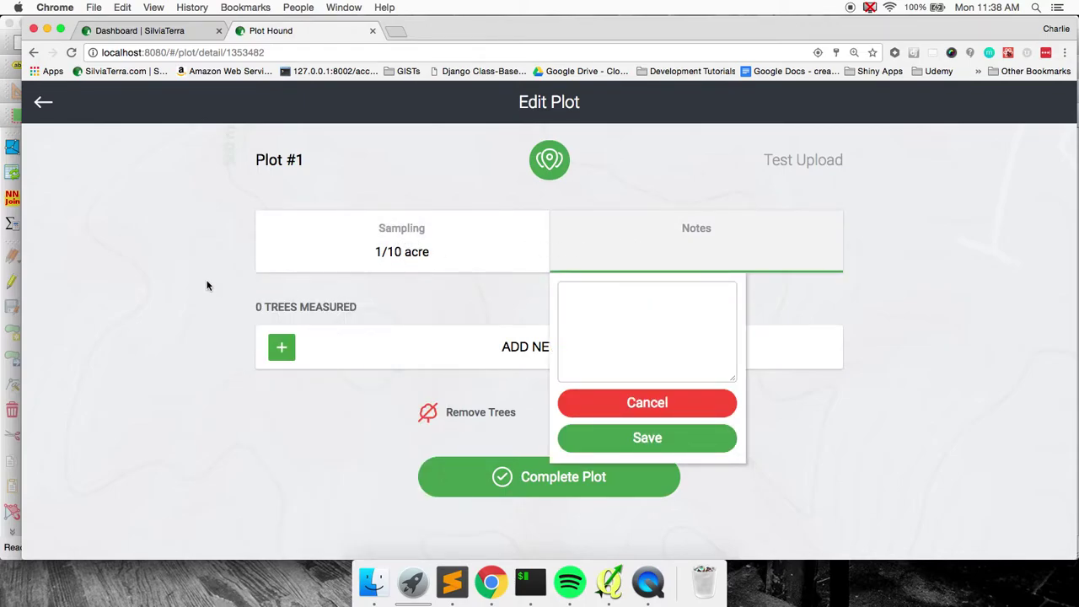
pyautogui.click(419, 249)
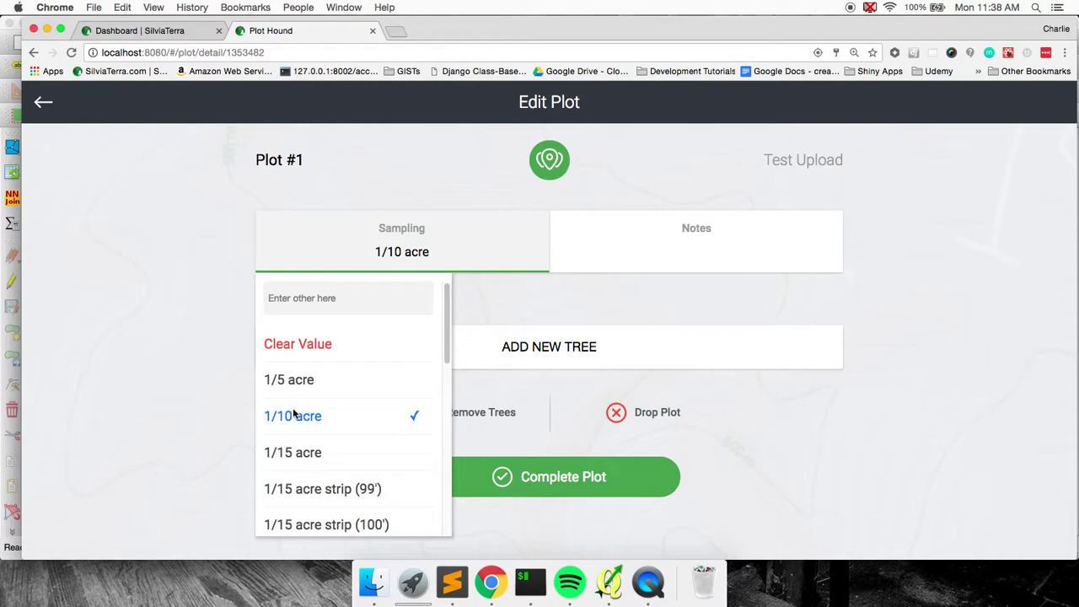
pyautogui.scroll(-3, 318, 421)
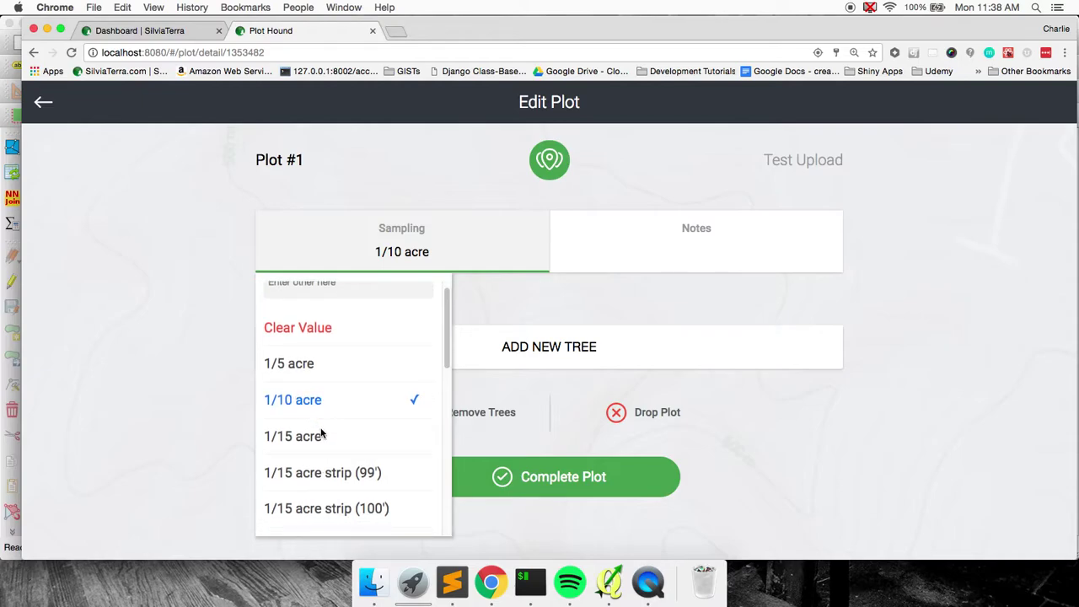
pyautogui.scroll(-3, 321, 436)
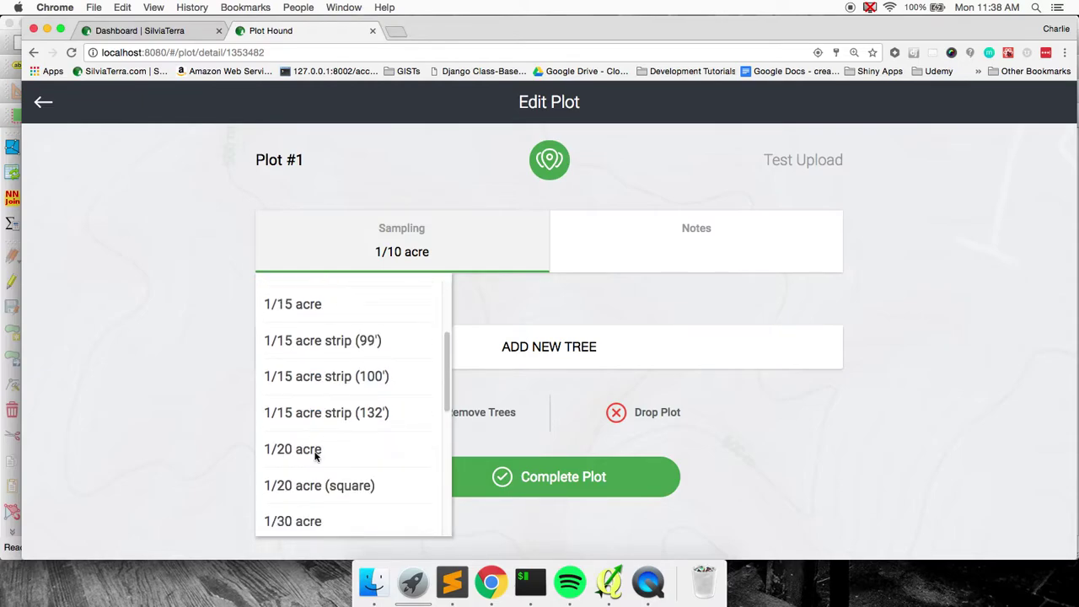
pyautogui.click(314, 457)
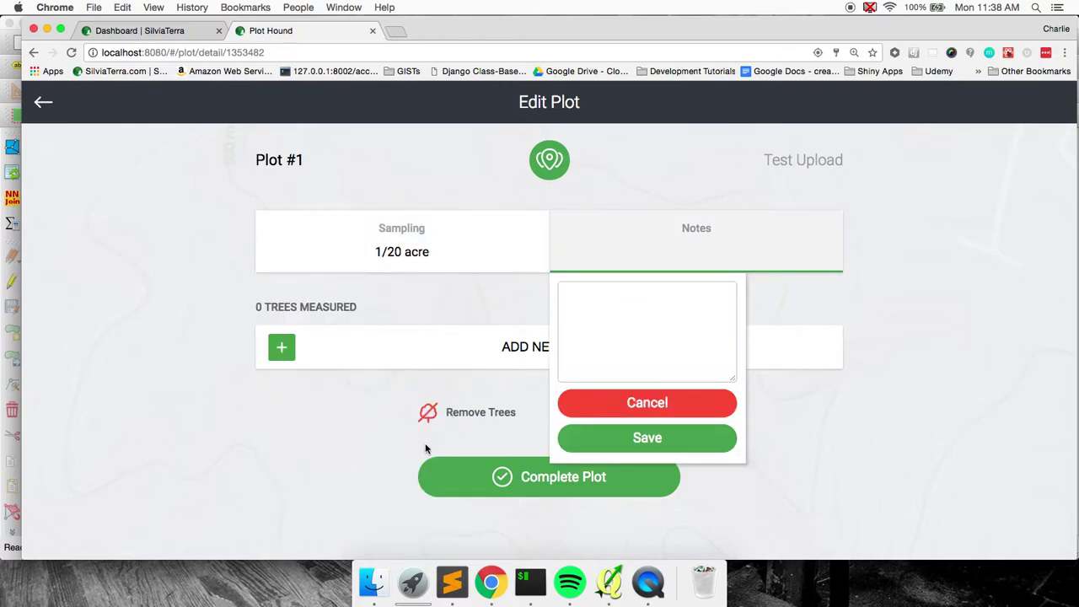
# Step: Add the plot note 'test Notes' and save it
pyautogui.click(617, 320)
pyautogui.write('test Notes')
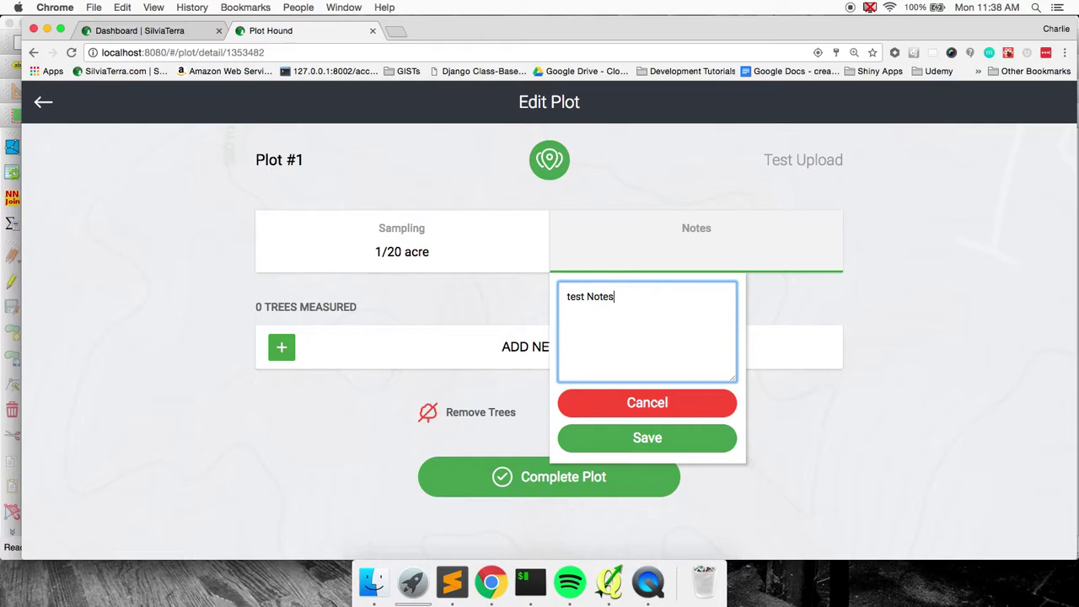
pyautogui.click(643, 436)
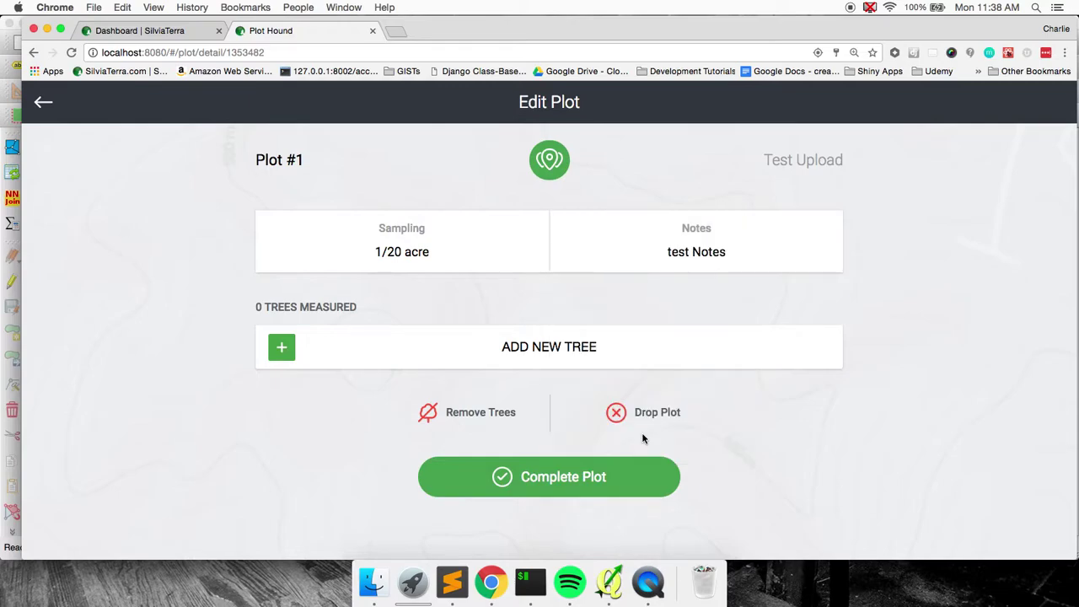
# Step: Add tree 1 to Plot #1, expand its extra measurement fields, and show the species choices
pyautogui.click(288, 346)
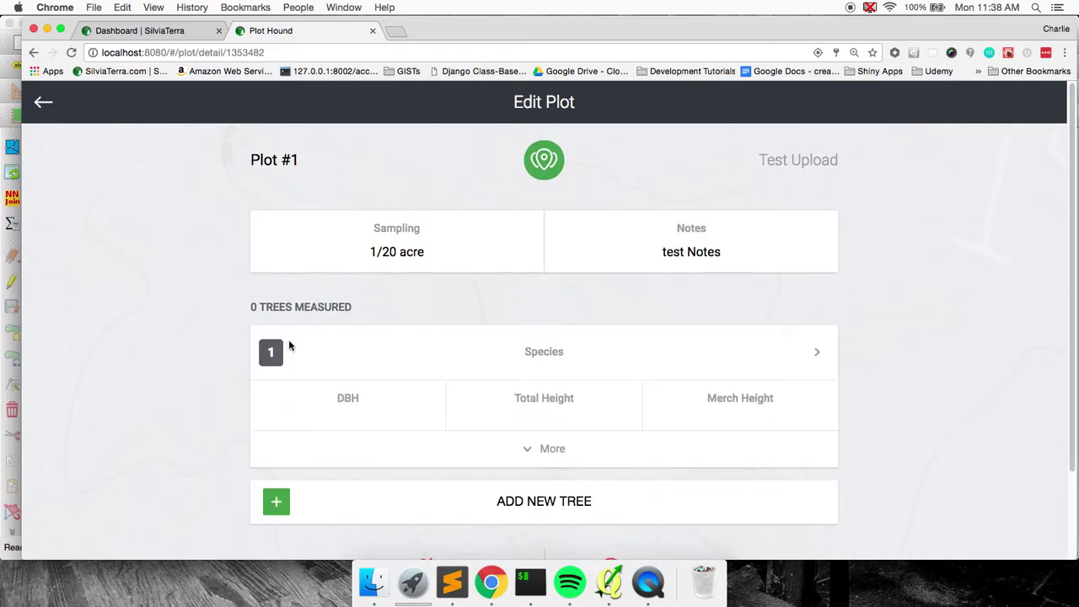
pyautogui.click(528, 451)
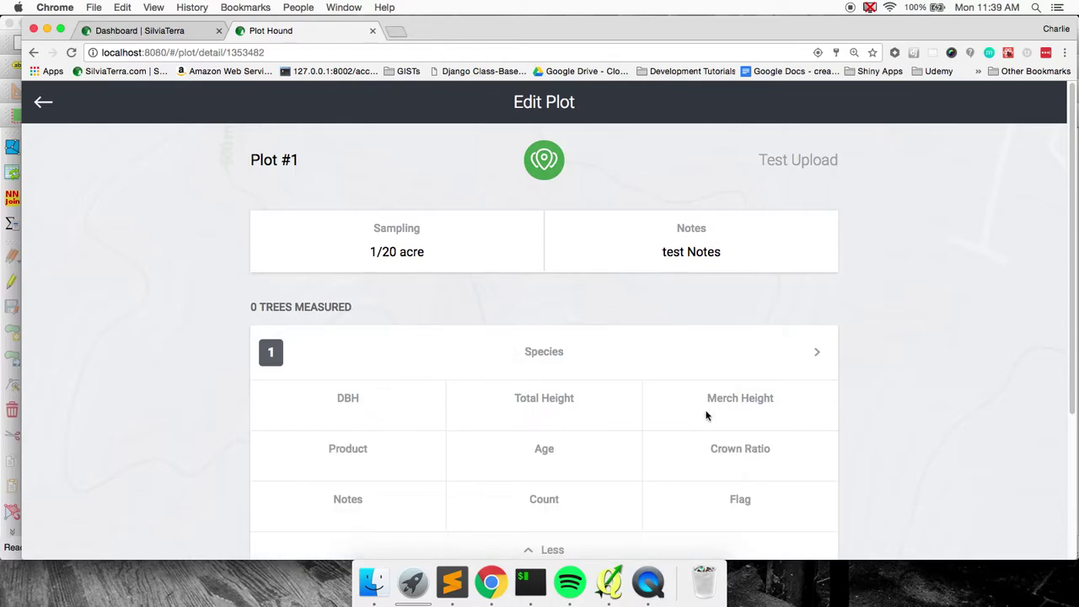
pyautogui.scroll(-3, 291, 464)
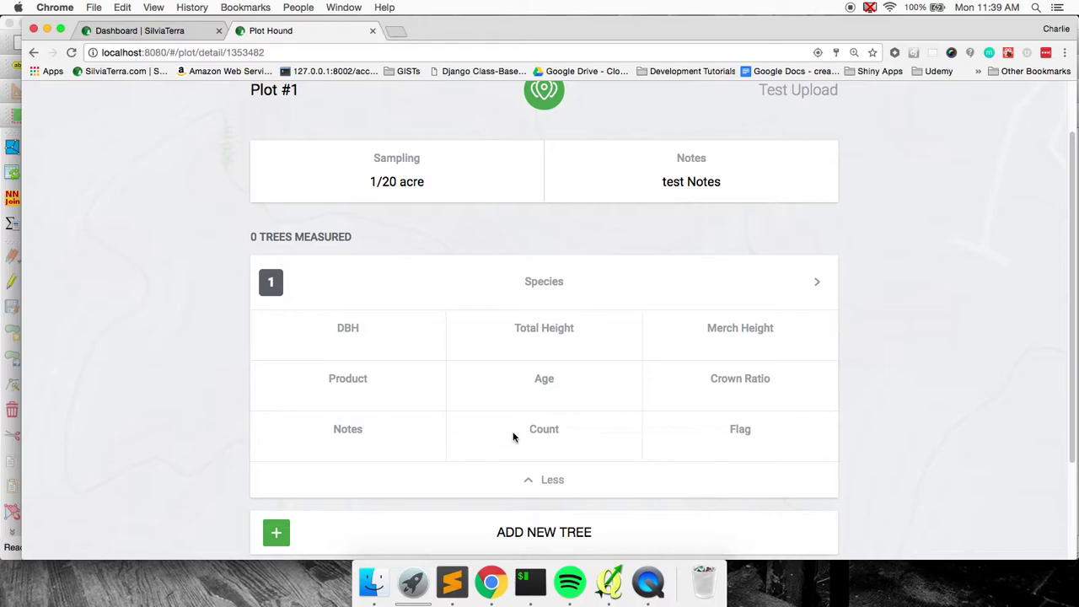
pyautogui.click(565, 277)
pyautogui.scroll(-3, 328, 290)
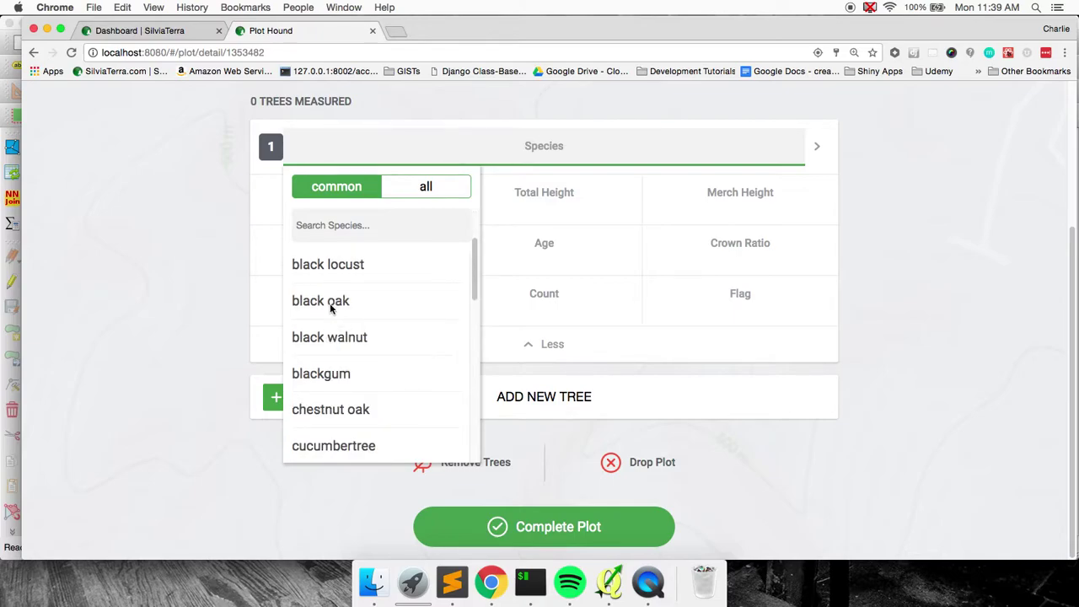
# Step: Make tree 1 a Black Oak with a custom DBH of 10.1 inches
pyautogui.click(330, 308)
pyautogui.scroll(-1, 307, 396)
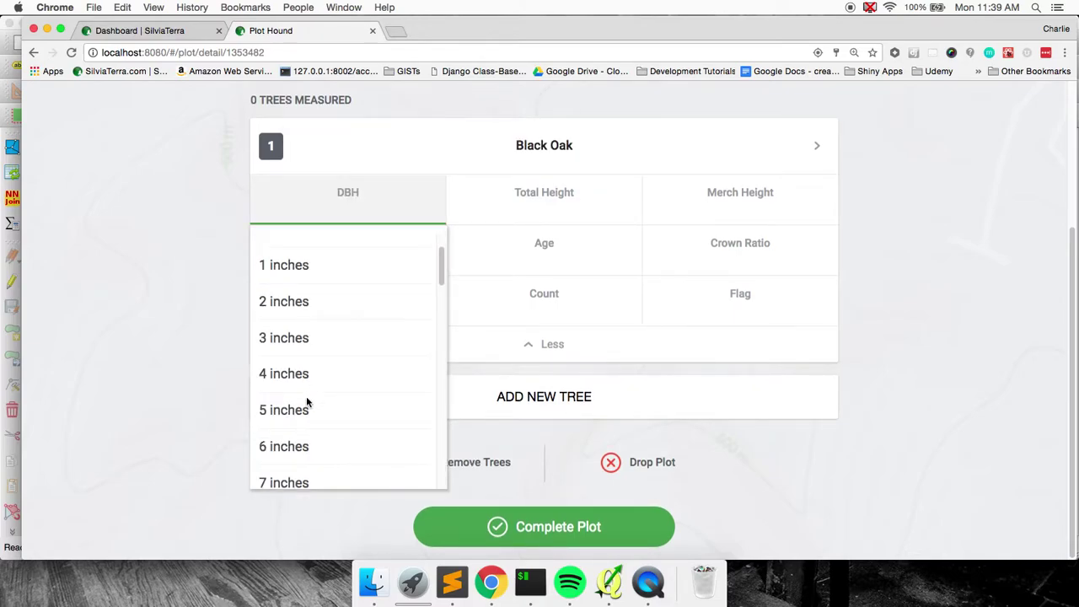
pyautogui.click(294, 445)
pyautogui.click(375, 205)
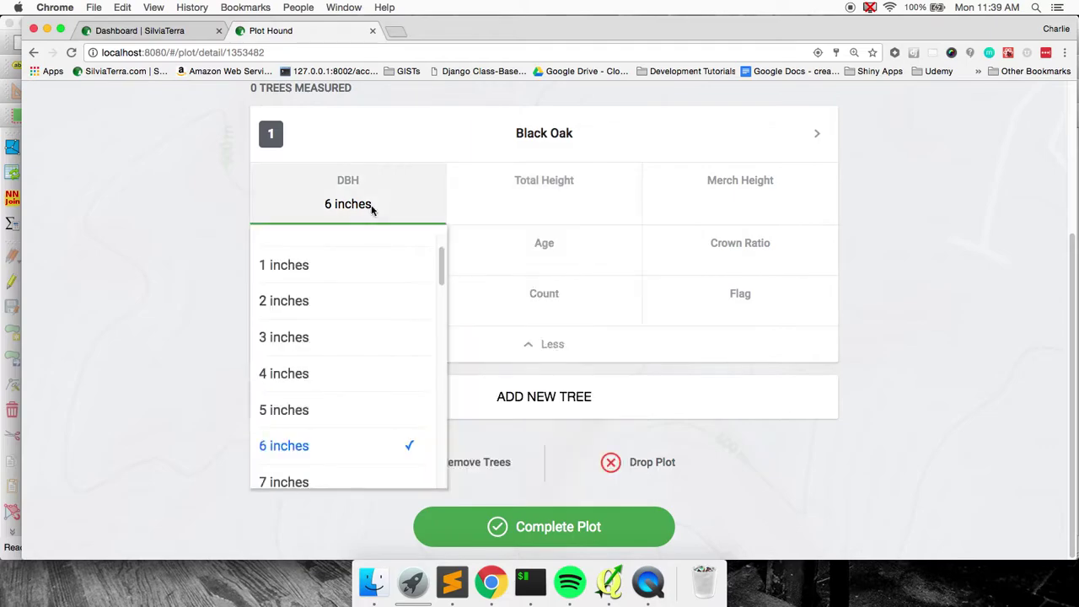
pyautogui.click(331, 250)
pyautogui.click(371, 207)
pyautogui.scroll(3, 338, 305)
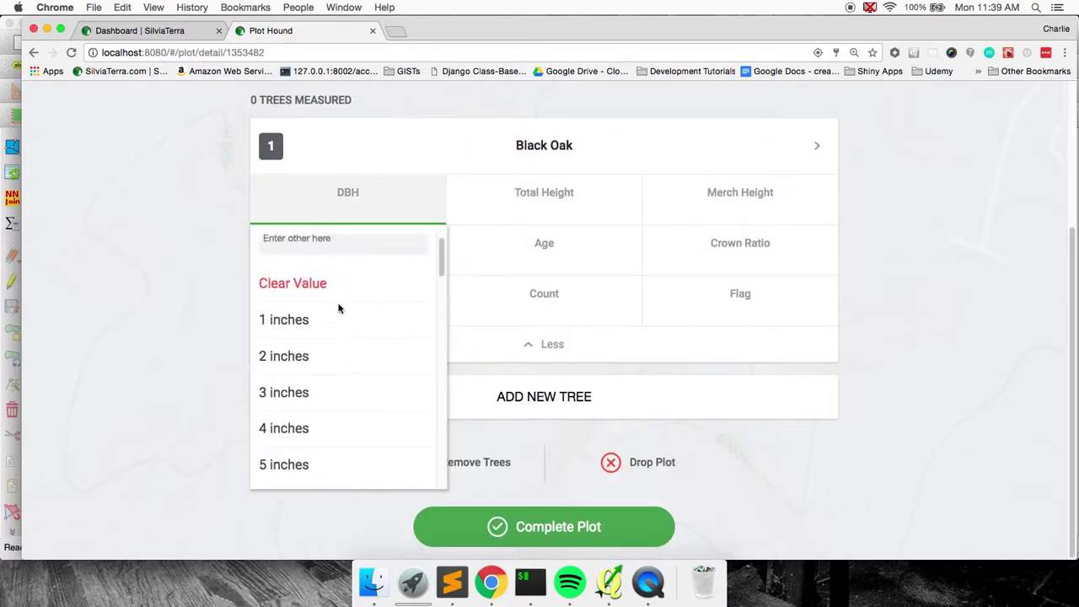
pyautogui.click(315, 251)
pyautogui.write('10.1')
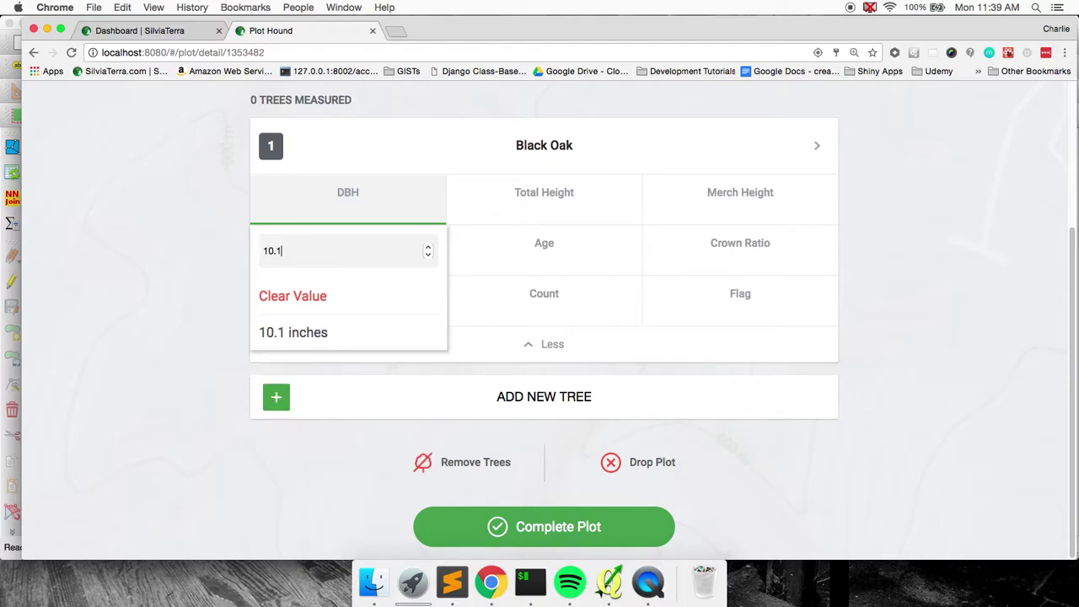
pyautogui.click(356, 333)
# Step: Set total height 84 ft, merch height 20 ft, Pine Saw product, age 0 and crown ratio 10%
pyautogui.scroll(-1, 497, 350)
pyautogui.scroll(-10, 498, 351)
pyautogui.click(478, 384)
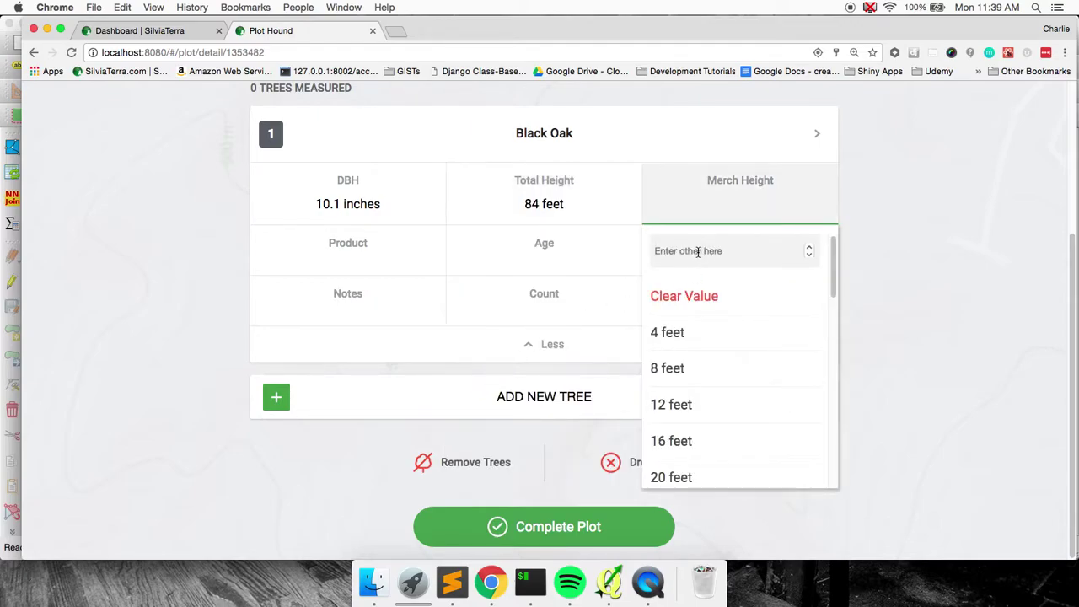
pyautogui.write('20')
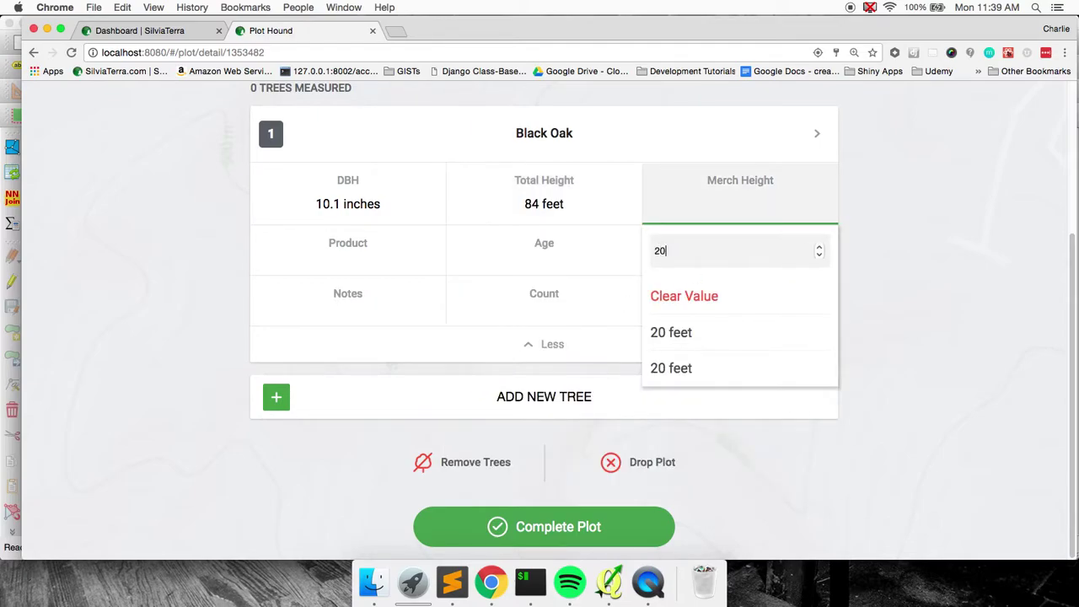
pyautogui.click(674, 331)
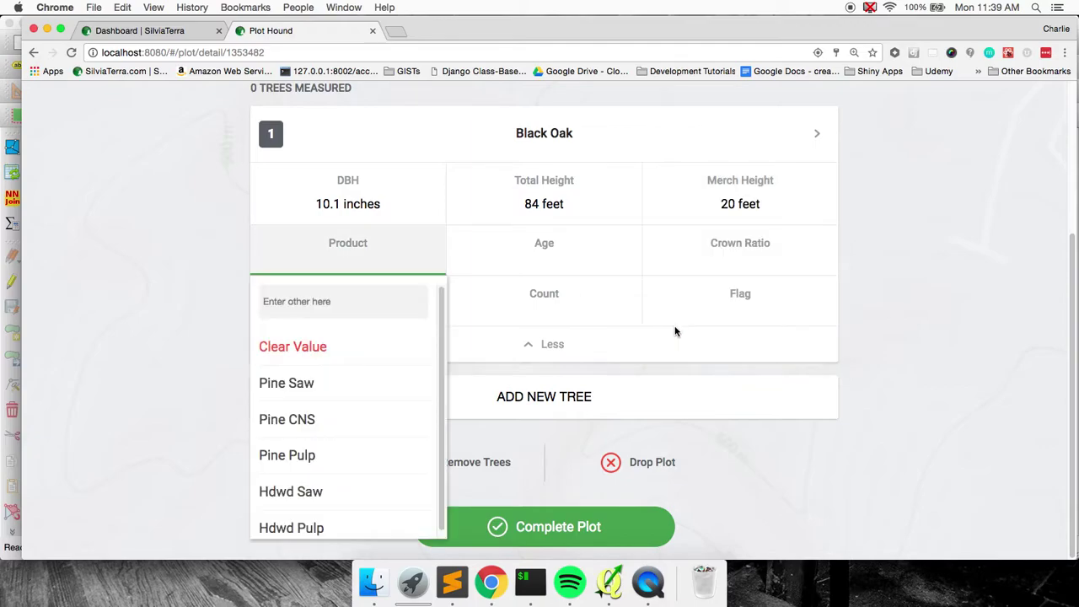
pyautogui.click(305, 385)
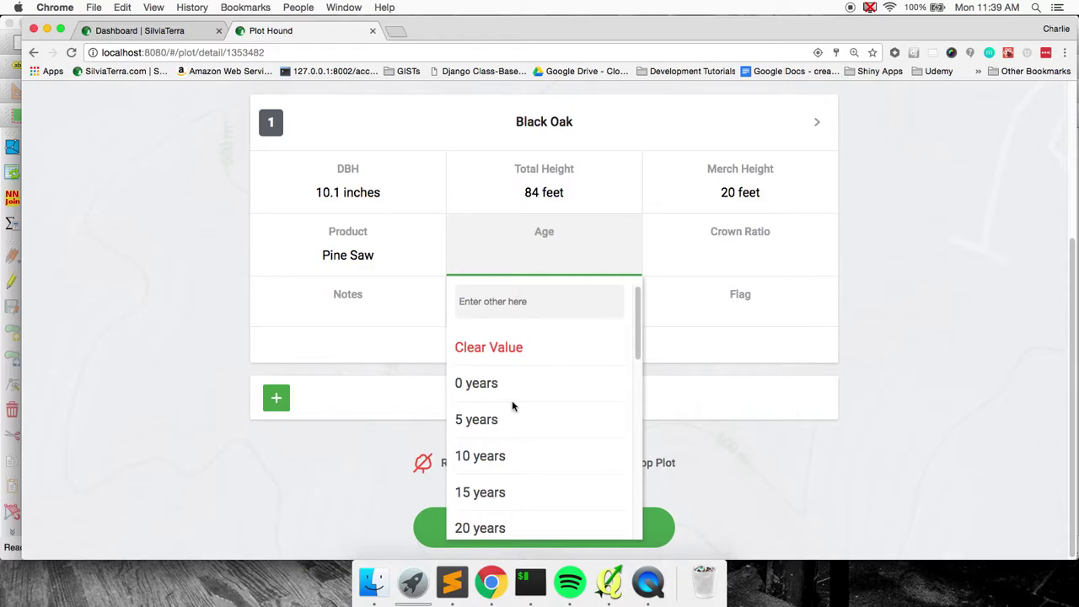
pyautogui.click(486, 388)
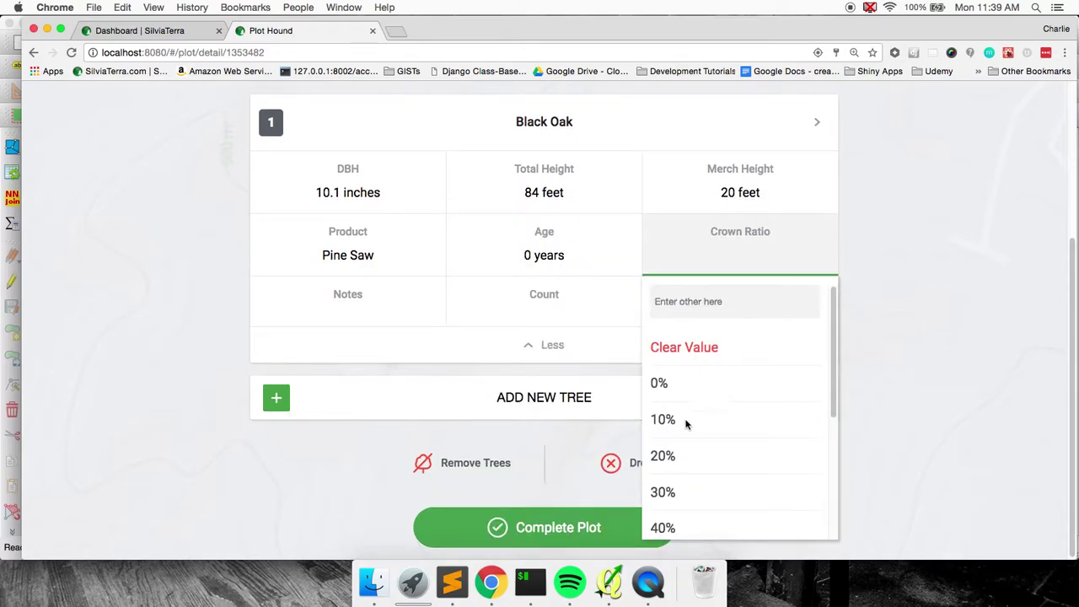
pyautogui.click(686, 424)
pyautogui.click(352, 455)
pyautogui.scroll(2, 439, 426)
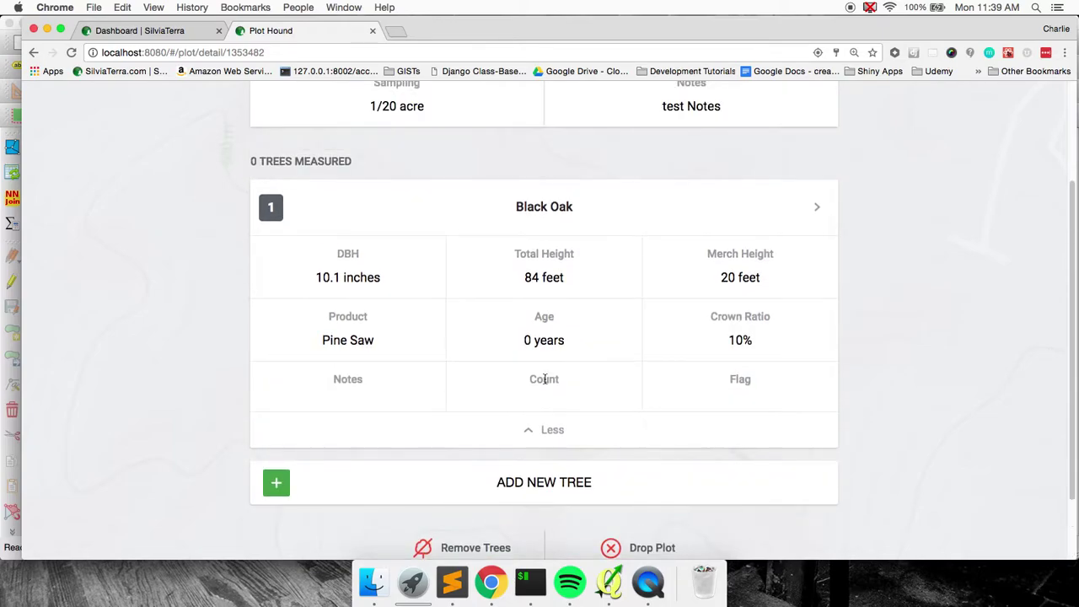
# Step: Set the tree count to 3 and leave the Flag field empty
pyautogui.click(548, 395)
pyautogui.click(494, 410)
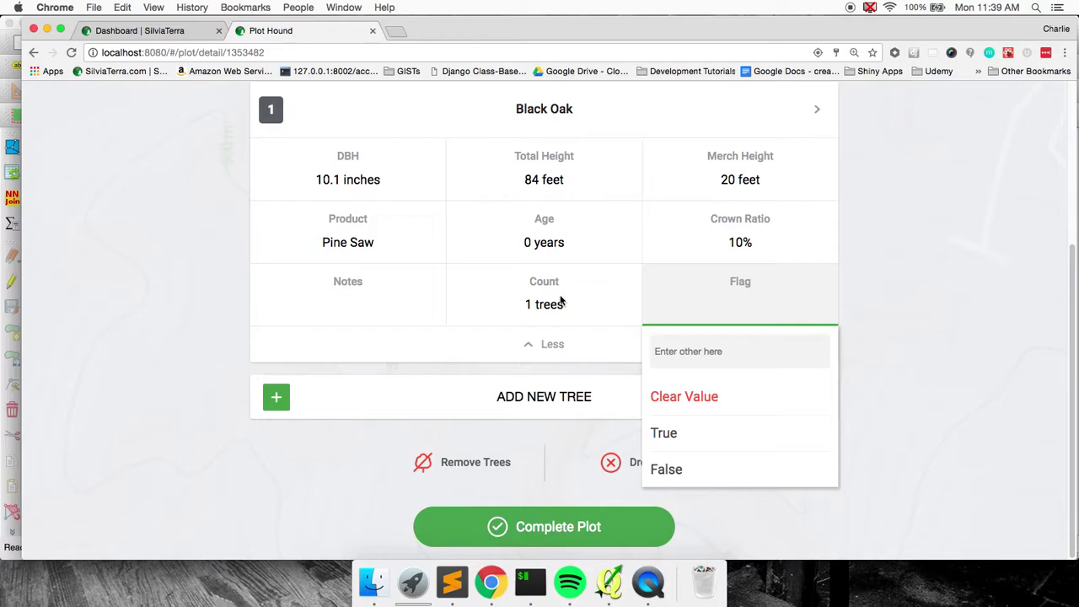
pyautogui.click(559, 301)
pyautogui.click(481, 474)
pyautogui.click(798, 278)
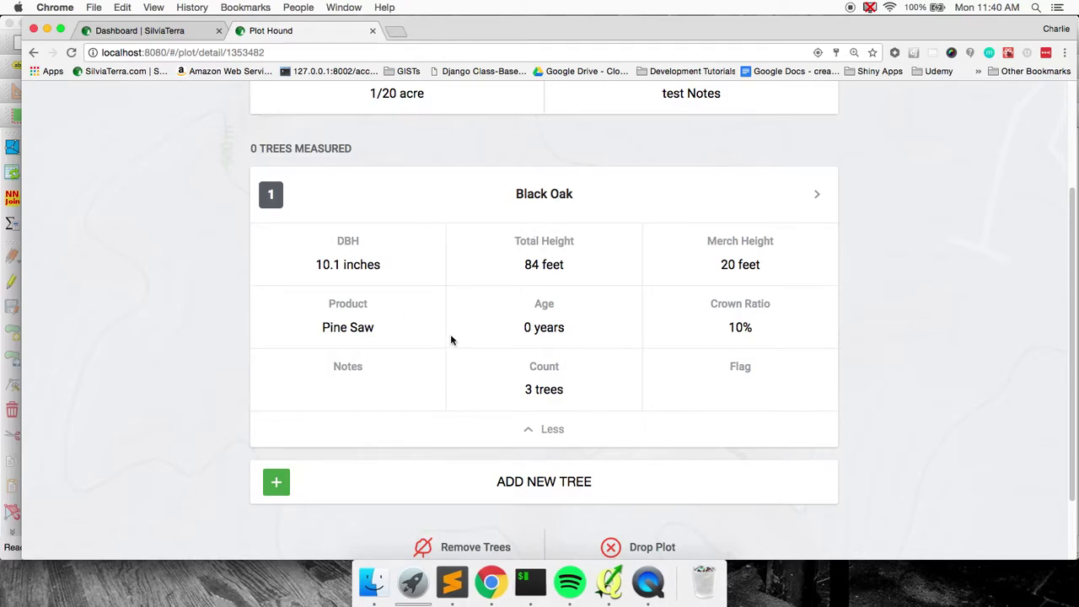
pyautogui.scroll(-2, 107, 349)
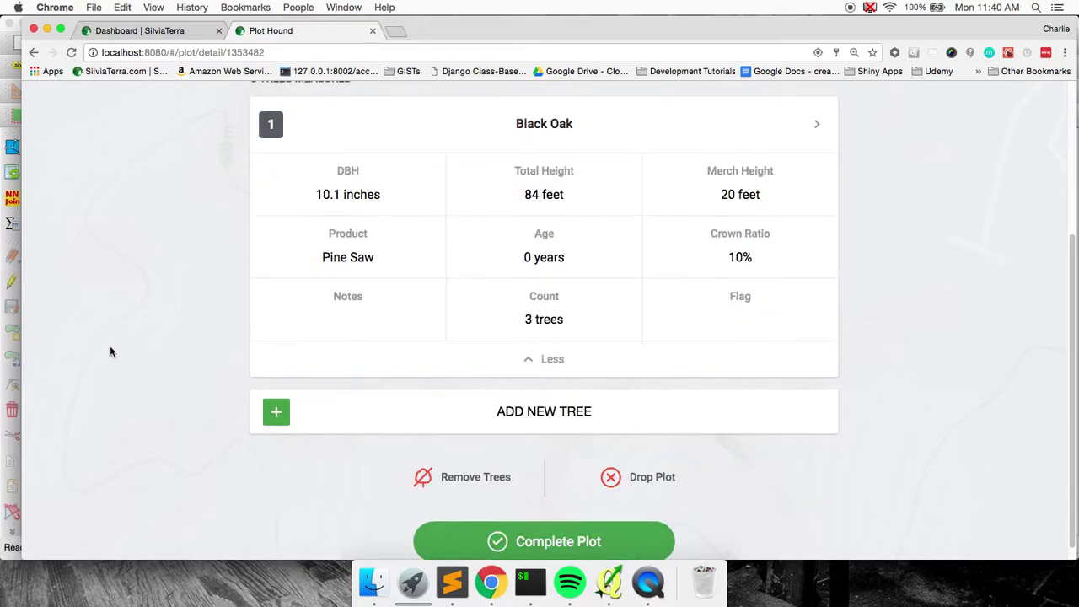
# Step: After the Pine Saw error on completing, change the Black Oak's product to Hdwd Saw
pyautogui.click(479, 528)
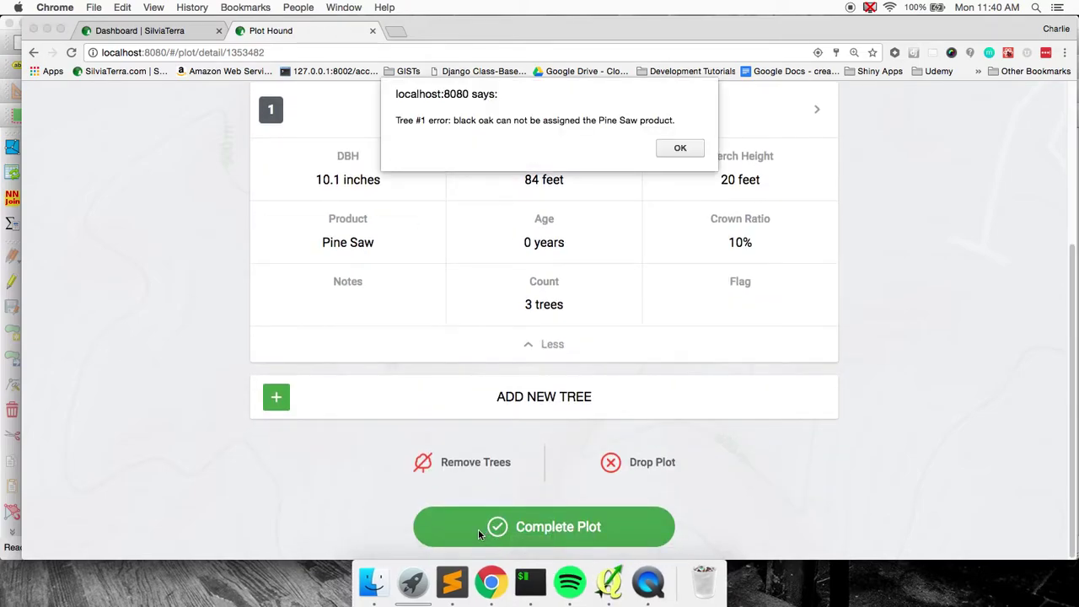
pyautogui.click(682, 149)
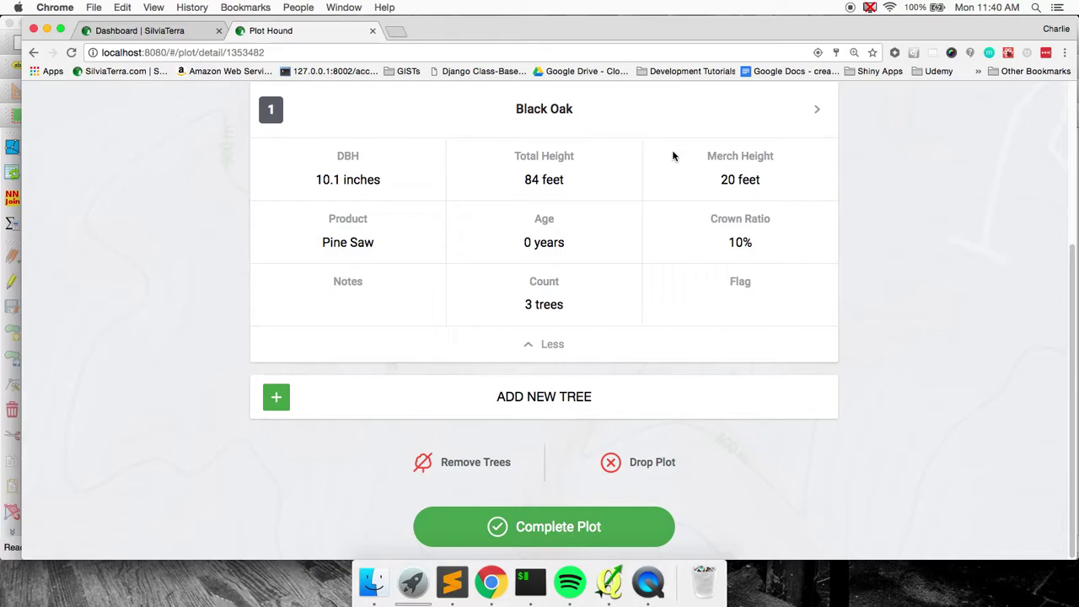
pyautogui.scroll(1, 870, 168)
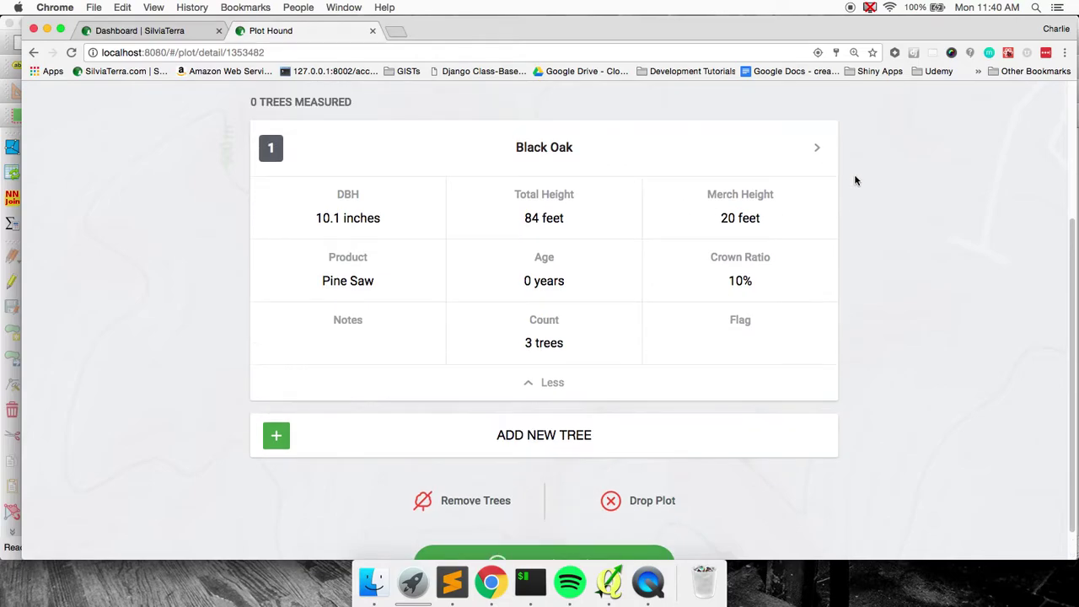
pyautogui.click(378, 278)
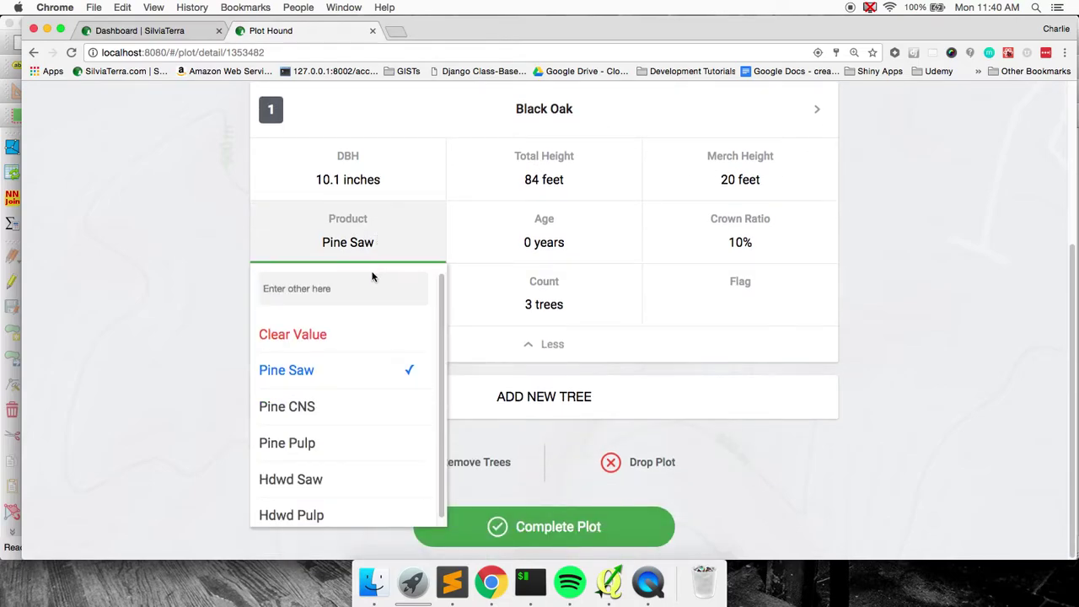
pyautogui.click(312, 480)
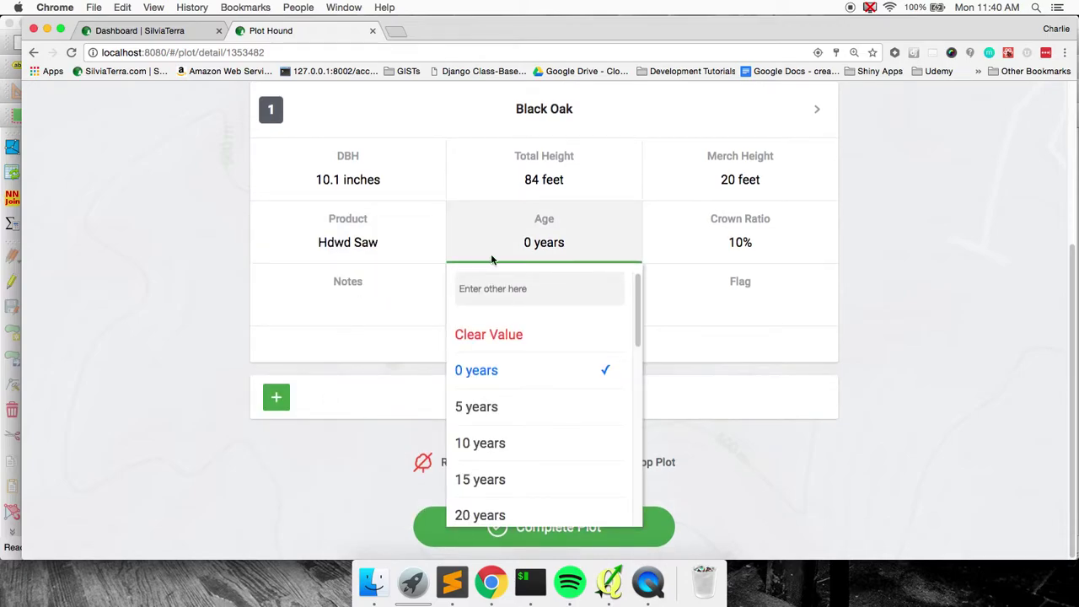
pyautogui.click(502, 240)
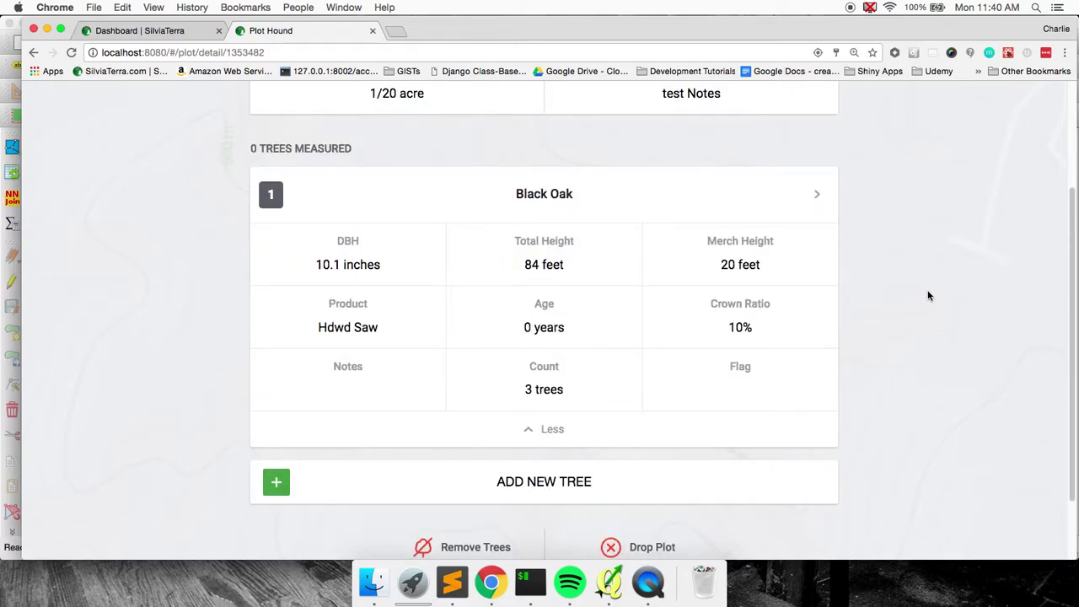
# Step: Submit Plot #1 as completed
pyautogui.scroll(1, 927, 291)
pyautogui.scroll(-3, 923, 300)
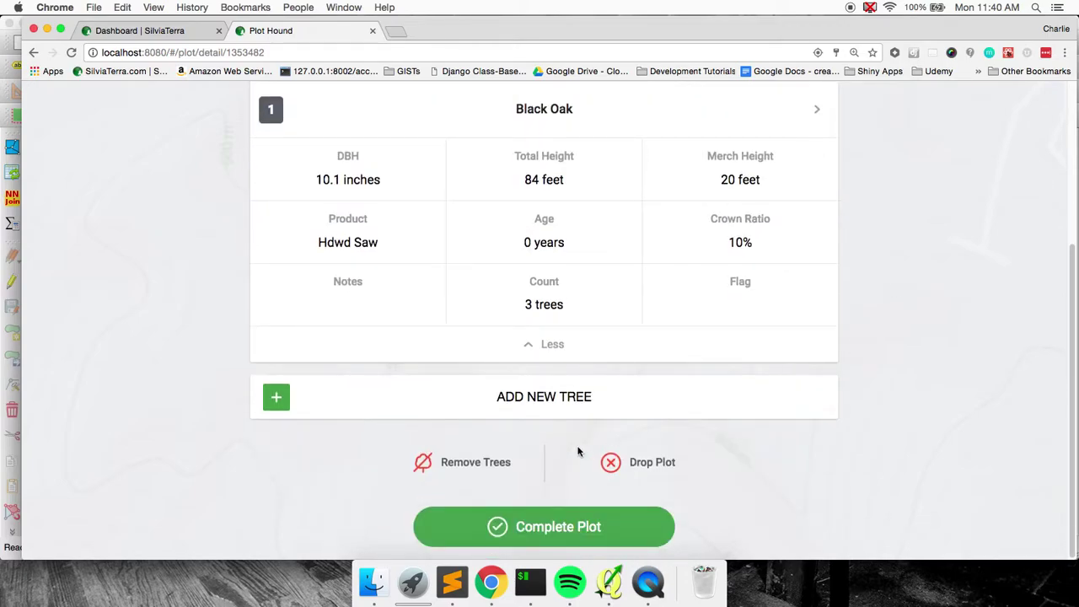
pyautogui.click(497, 523)
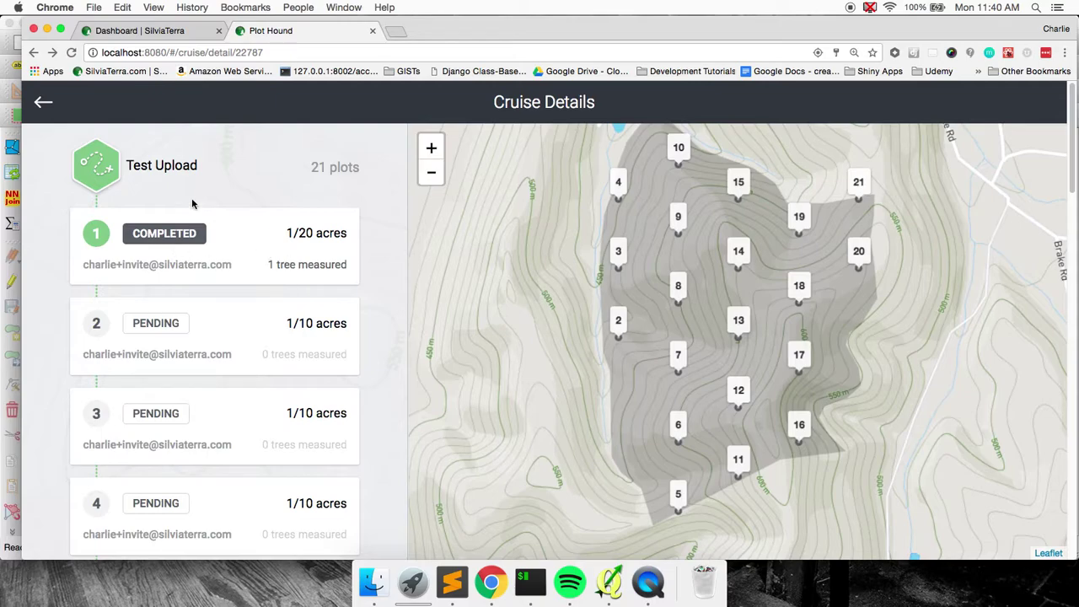
# Step: Go back to the cruise list and open Plot #1 of Test Cruise 1 for editing
pyautogui.click(46, 106)
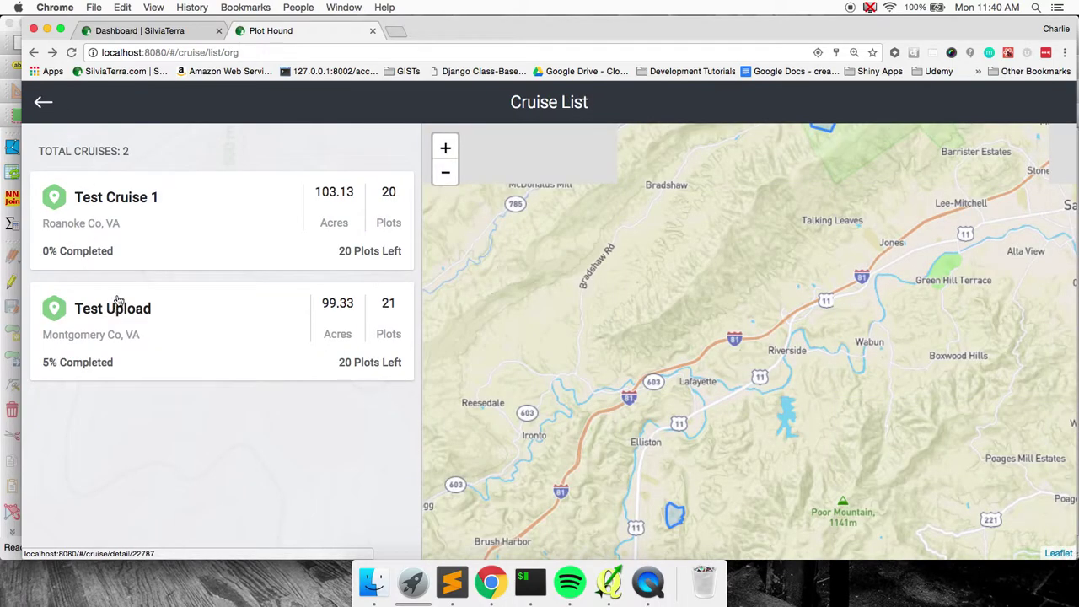
pyautogui.click(118, 212)
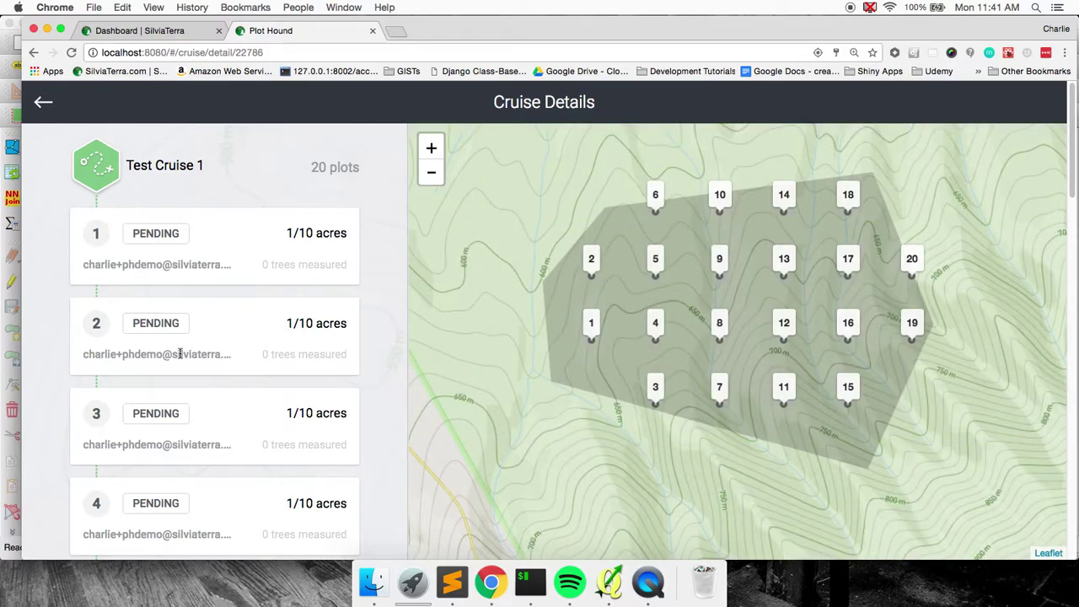
pyautogui.click(216, 235)
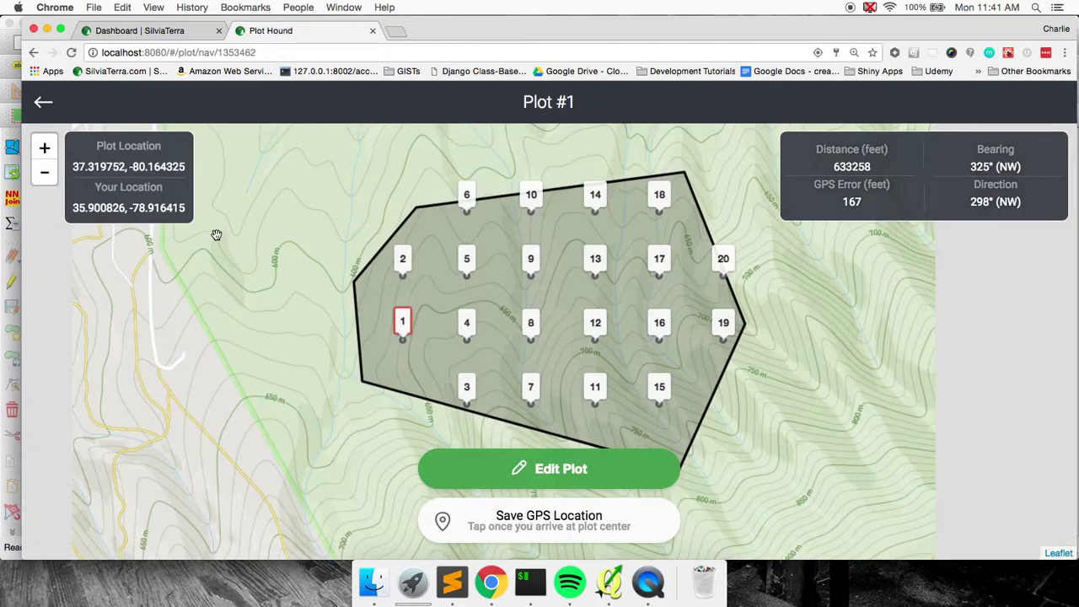
pyautogui.click(548, 472)
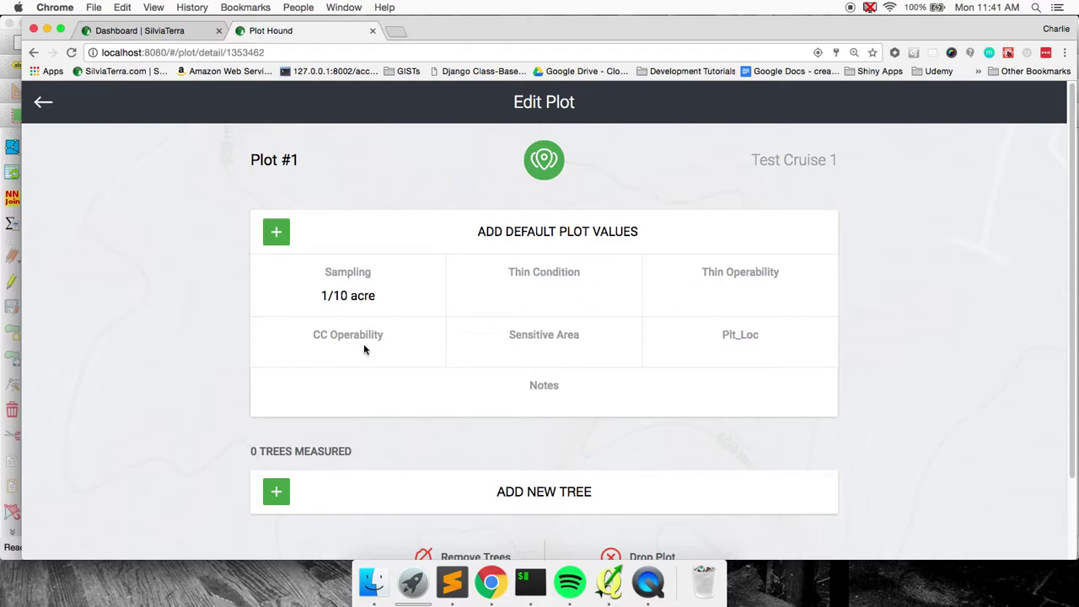
# Step: Fill Plot #1 with defaults: Thin Condition NO, Thin/CC Operability YES, Sensitive Area NO, Plt_Loc Normal
pyautogui.click(725, 338)
pyautogui.scroll(-2, 649, 253)
pyautogui.click(579, 187)
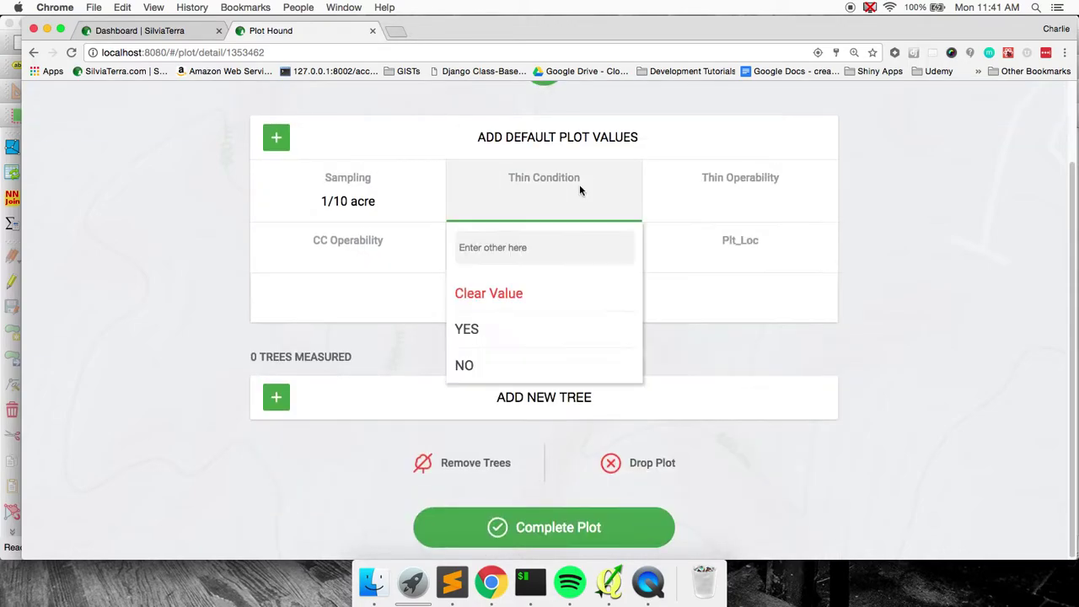
pyautogui.click(734, 181)
pyautogui.click(333, 261)
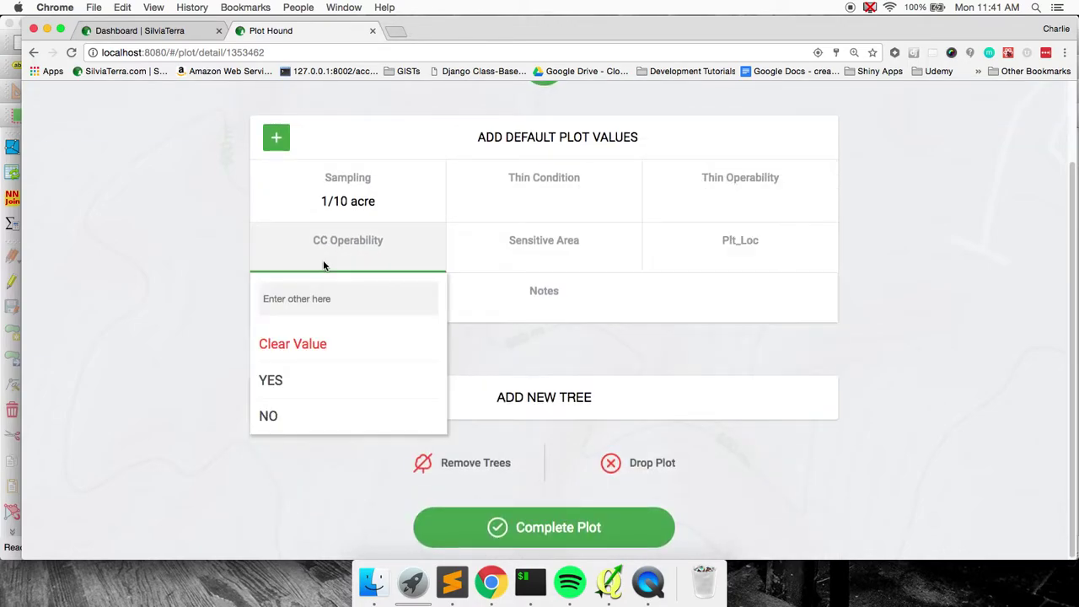
pyautogui.click(535, 250)
pyautogui.click(717, 261)
pyautogui.click(541, 252)
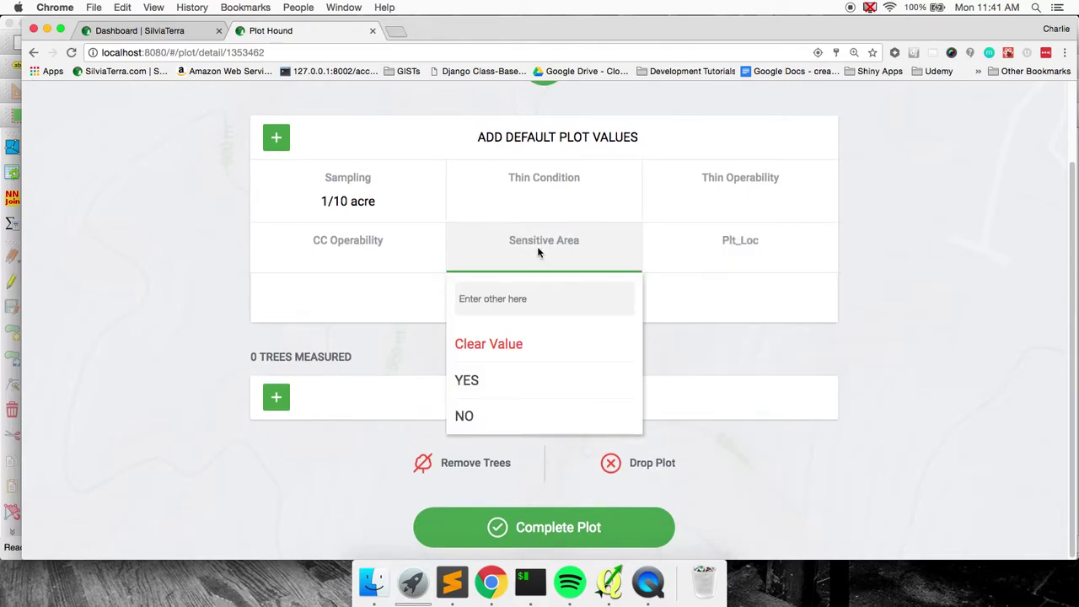
pyautogui.scroll(1, 196, 218)
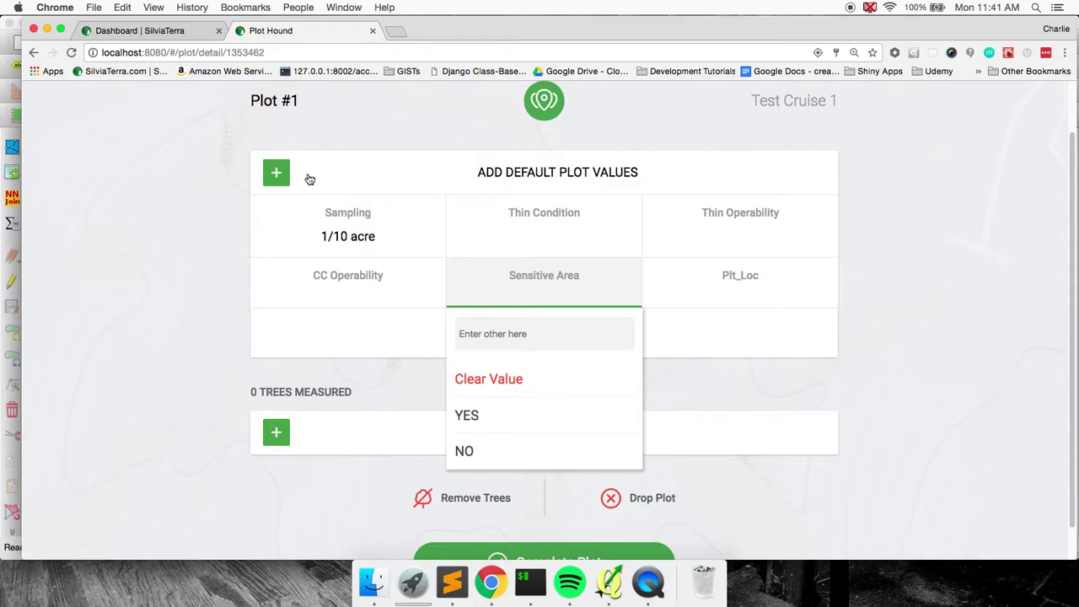
pyautogui.click(280, 173)
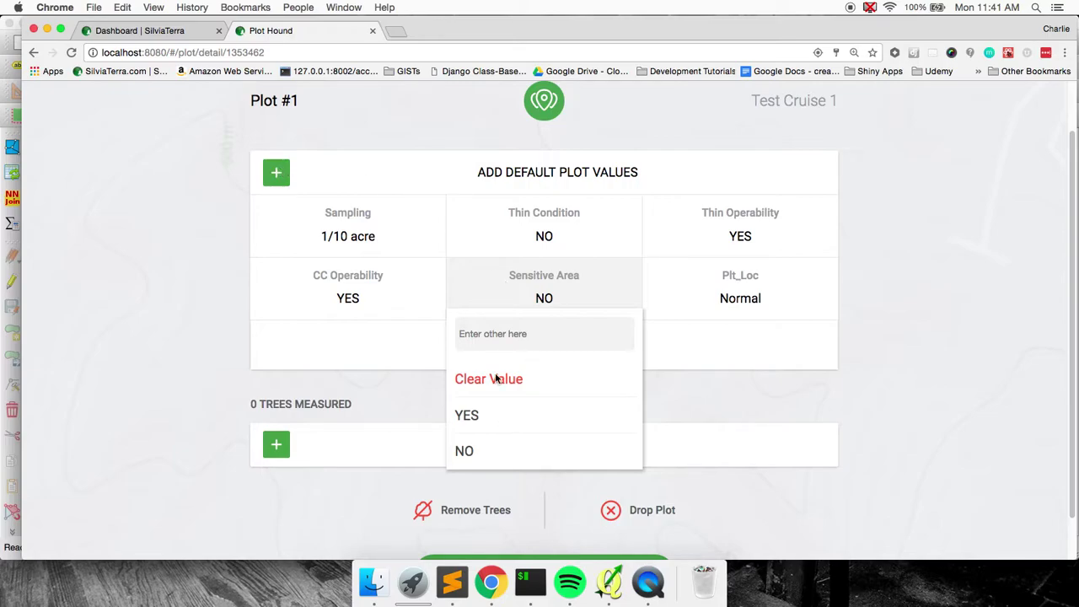
pyautogui.click(493, 294)
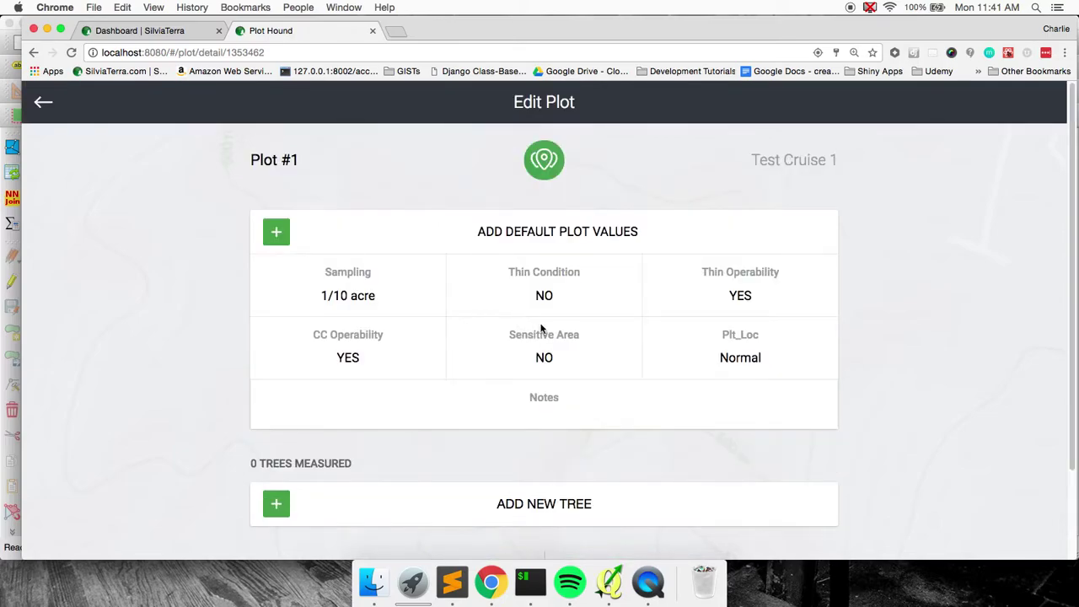
pyautogui.scroll(-3, 532, 320)
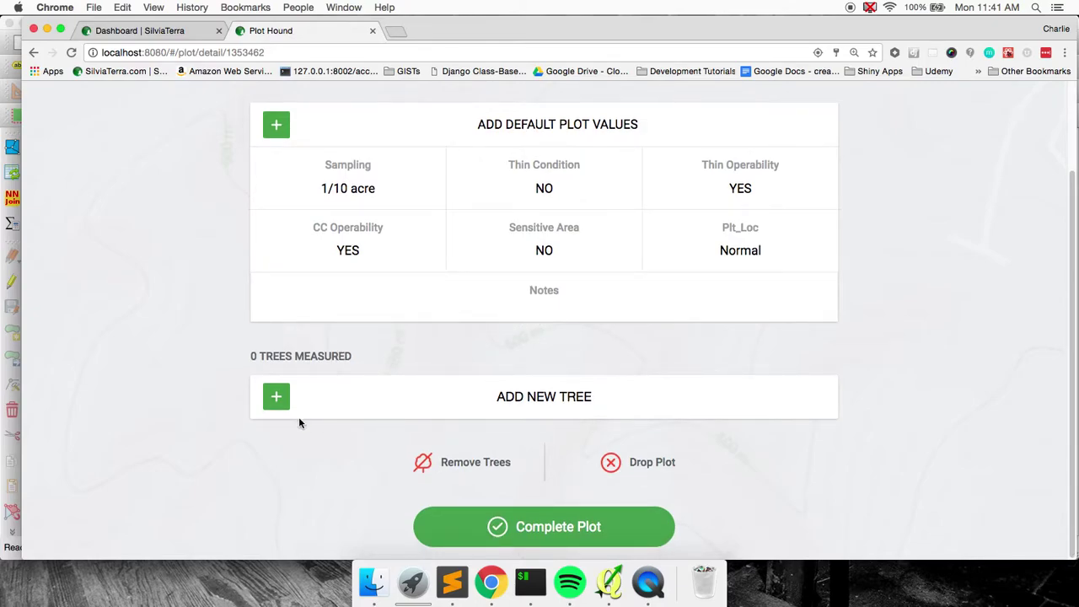
# Step: Add a tree to Plot #1, expand its full measurements and keep species P-LB
pyautogui.click(281, 403)
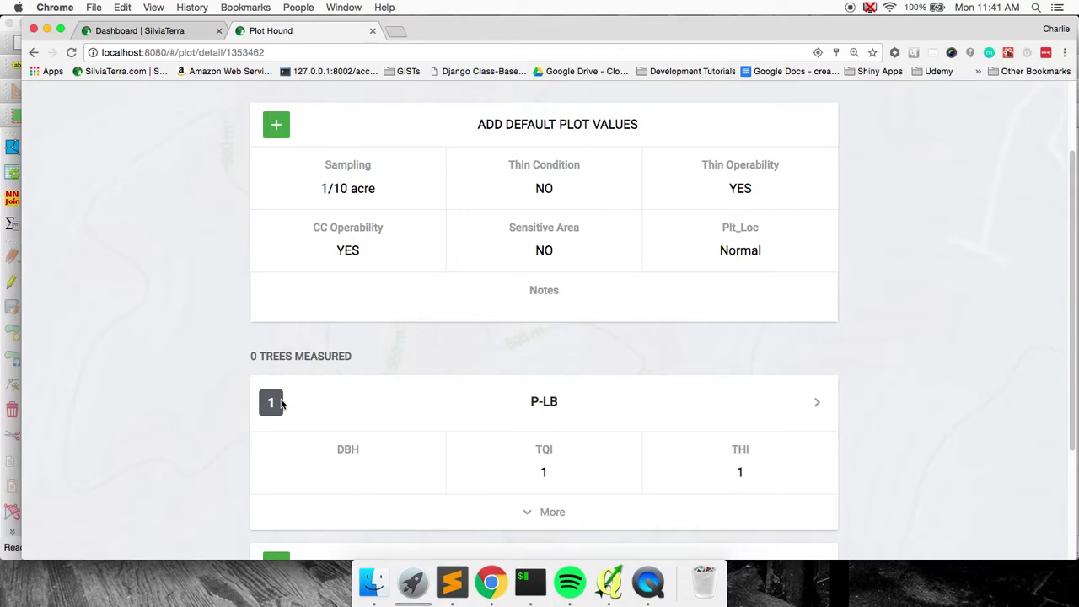
pyautogui.scroll(-1, 722, 441)
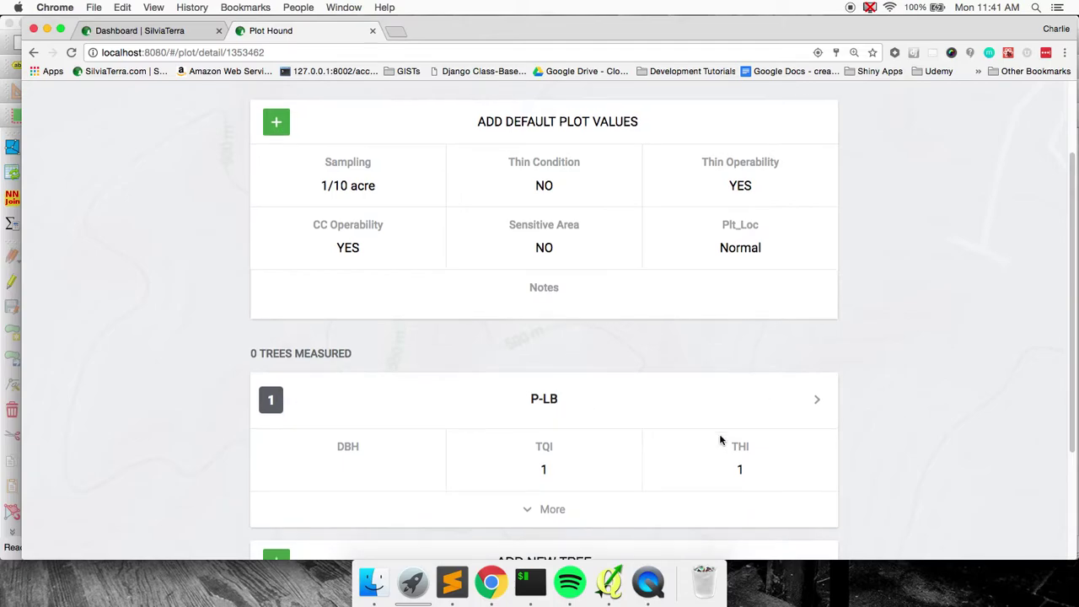
pyautogui.scroll(-4, 720, 439)
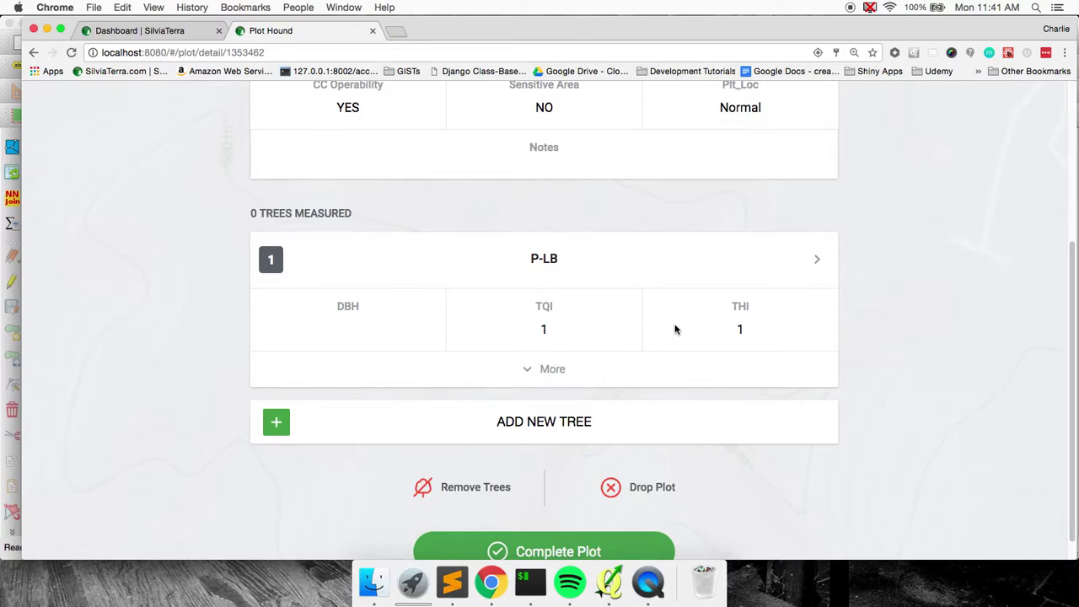
pyautogui.click(536, 368)
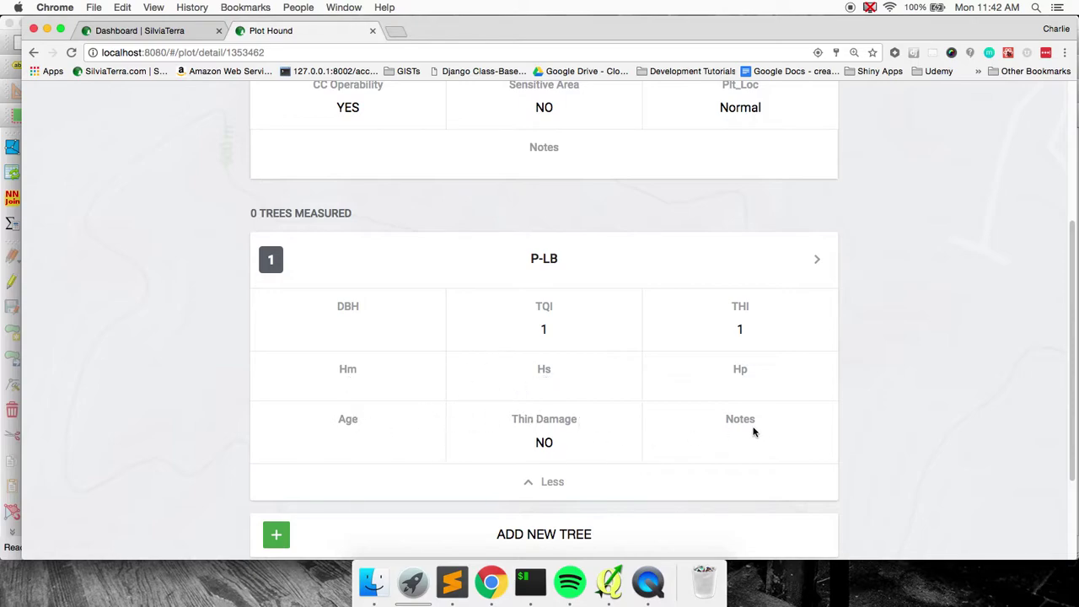
pyautogui.click(530, 265)
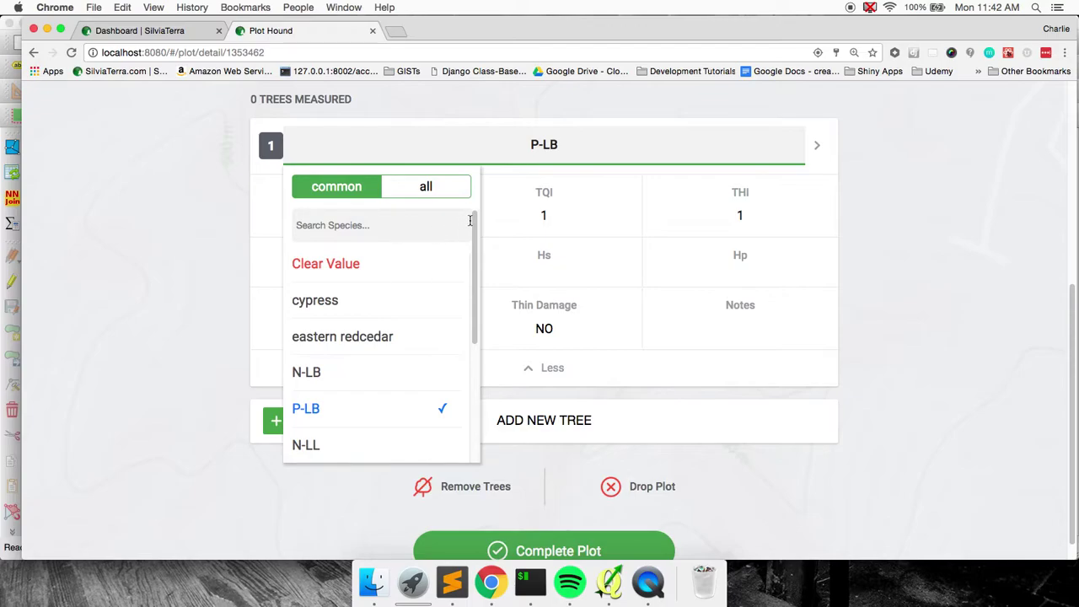
pyautogui.moveTo(474, 224); pyautogui.dragTo(482, 277)
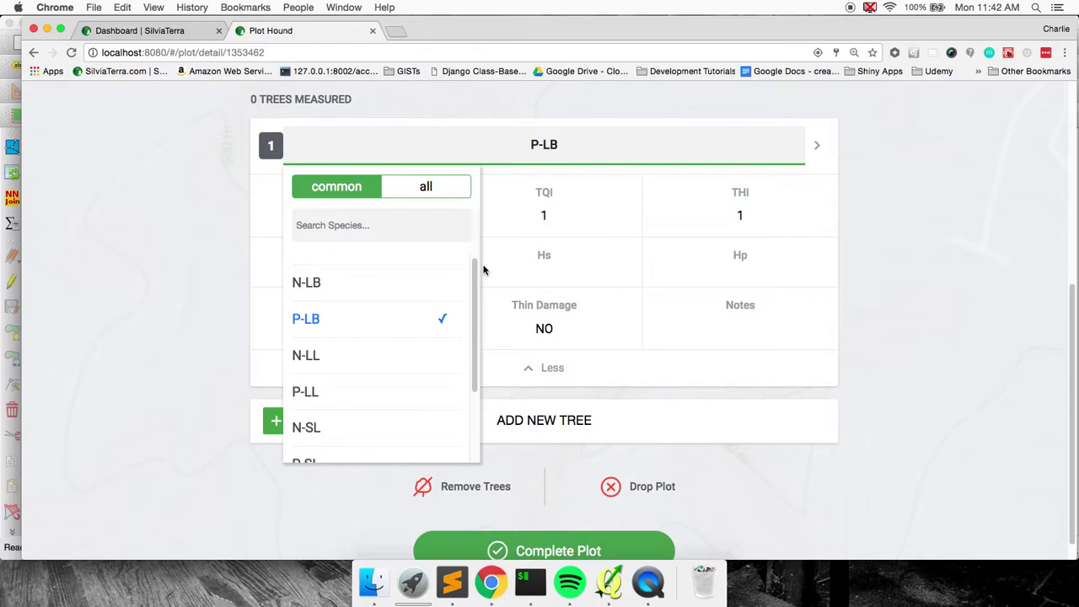
pyautogui.click(473, 267)
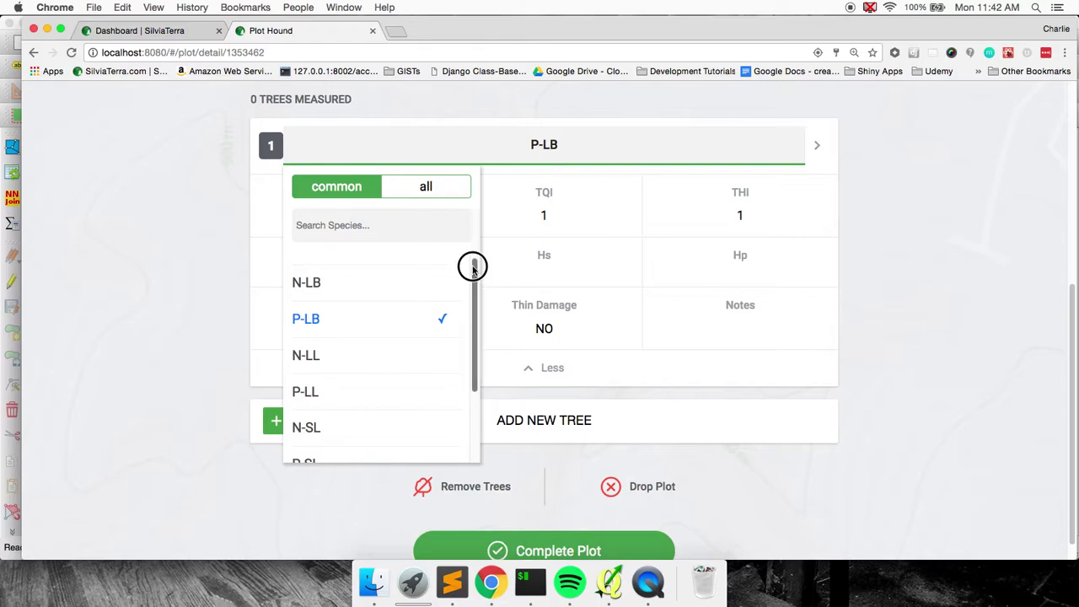
pyautogui.moveTo(473, 266); pyautogui.dragTo(473, 217)
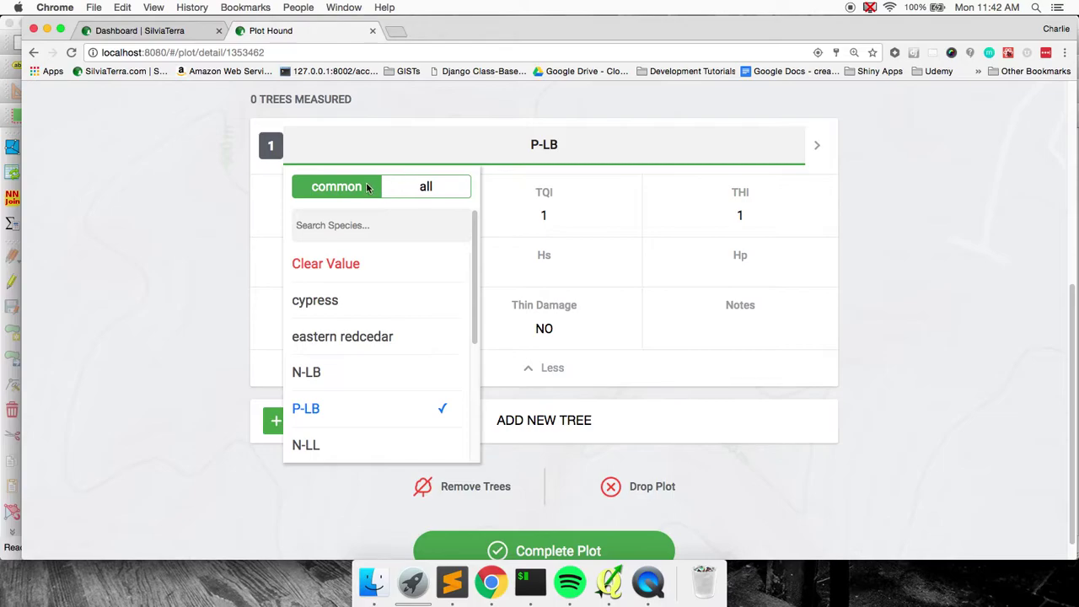
pyautogui.click(567, 206)
# Step: Record the tree with TQI 1, THI 1 and 17-inch DBH, then mark the plot complete
pyautogui.click(503, 320)
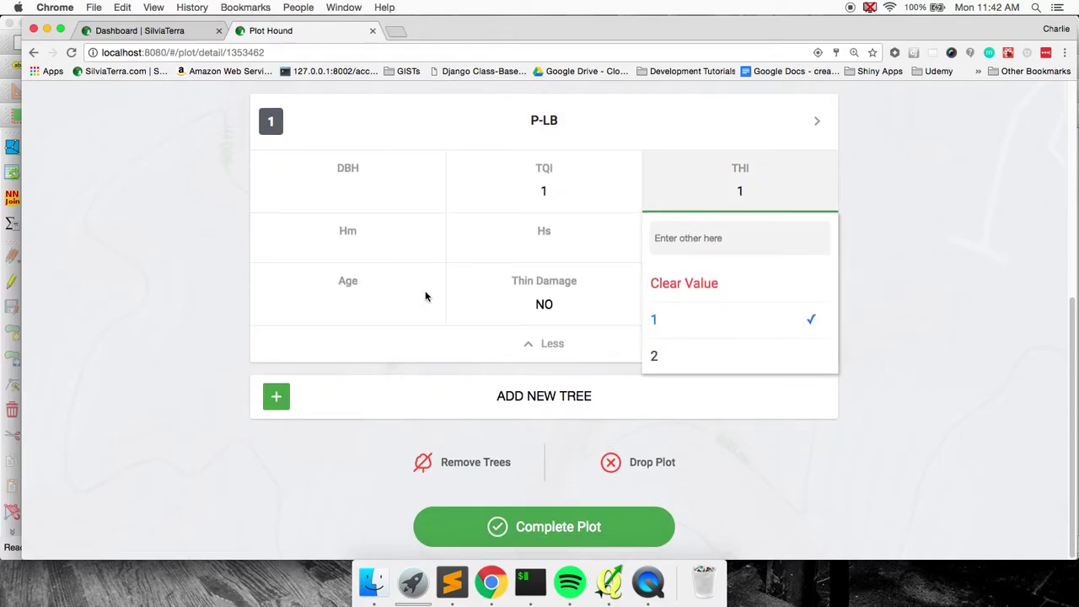
pyautogui.click(688, 182)
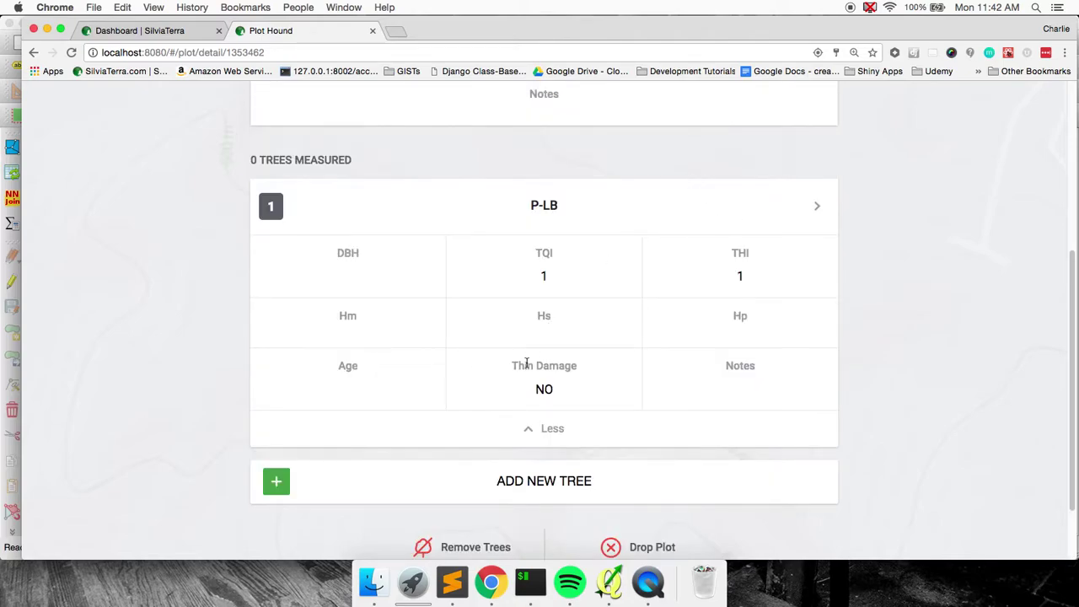
pyautogui.scroll(-5, 526, 367)
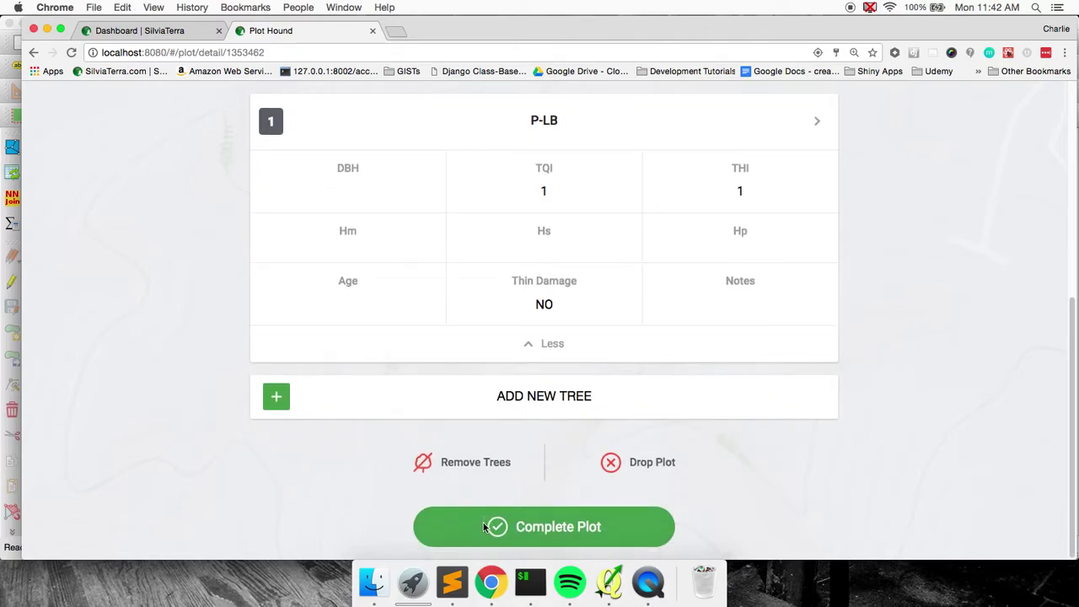
pyautogui.click(350, 189)
pyautogui.scroll(-5, 295, 421)
pyautogui.scroll(-5, 289, 413)
pyautogui.click(289, 390)
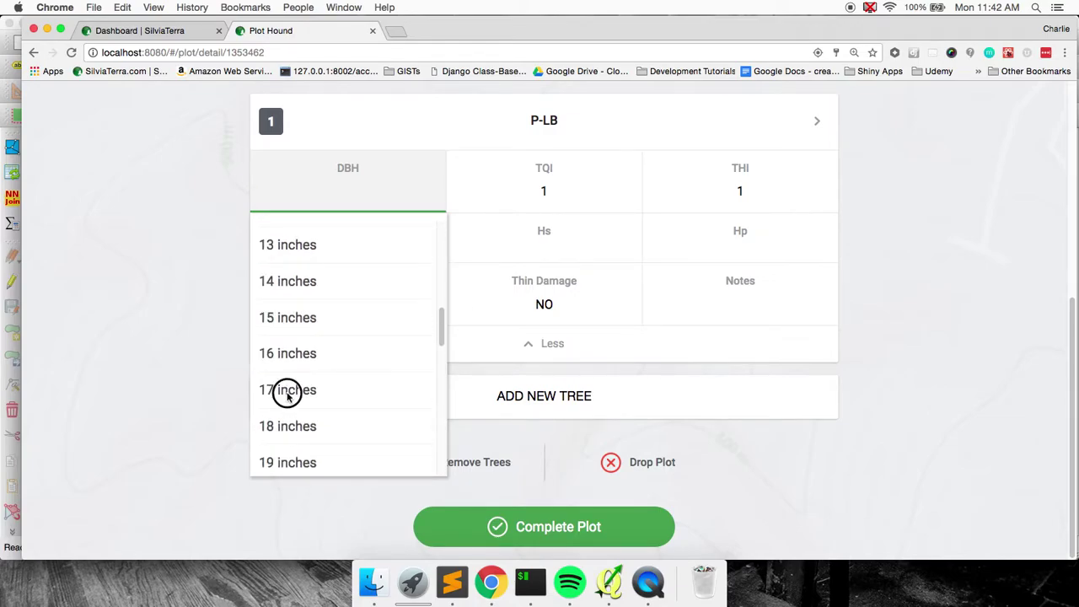
pyautogui.click(510, 191)
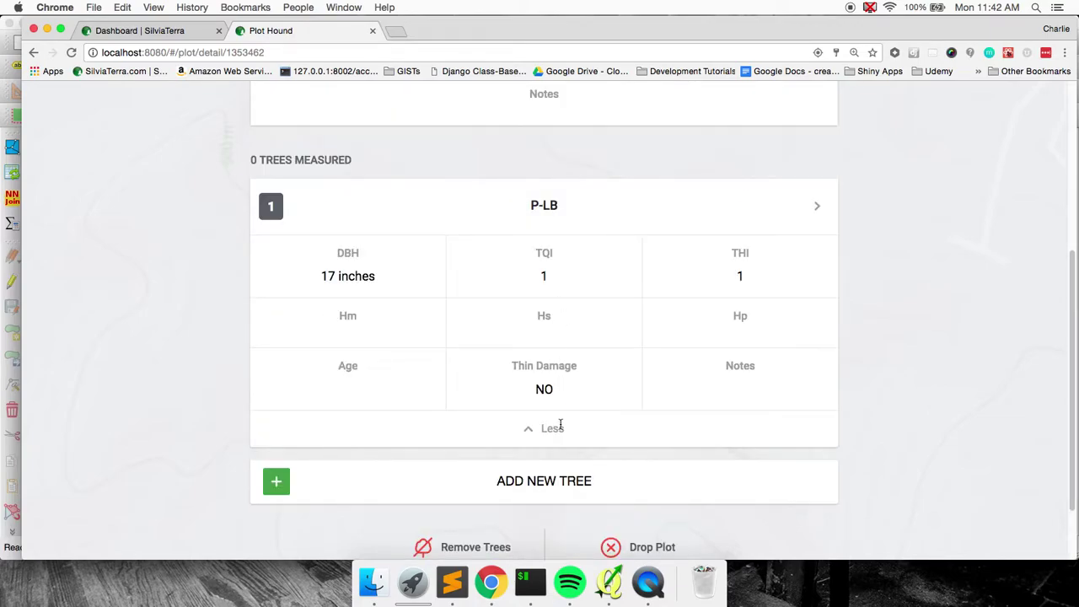
pyautogui.scroll(-2, 629, 429)
pyautogui.click(493, 526)
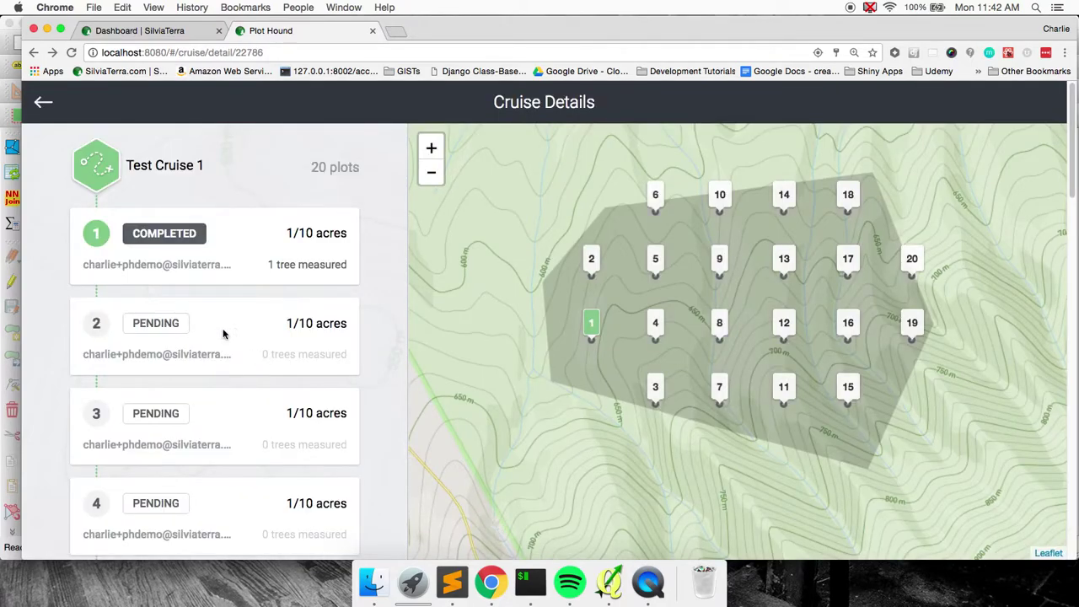
# Step: Upload the cruise data from the Plot Hound home screen and bring up the SilviaTerra dashboard
pyautogui.click(46, 105)
pyautogui.click(45, 104)
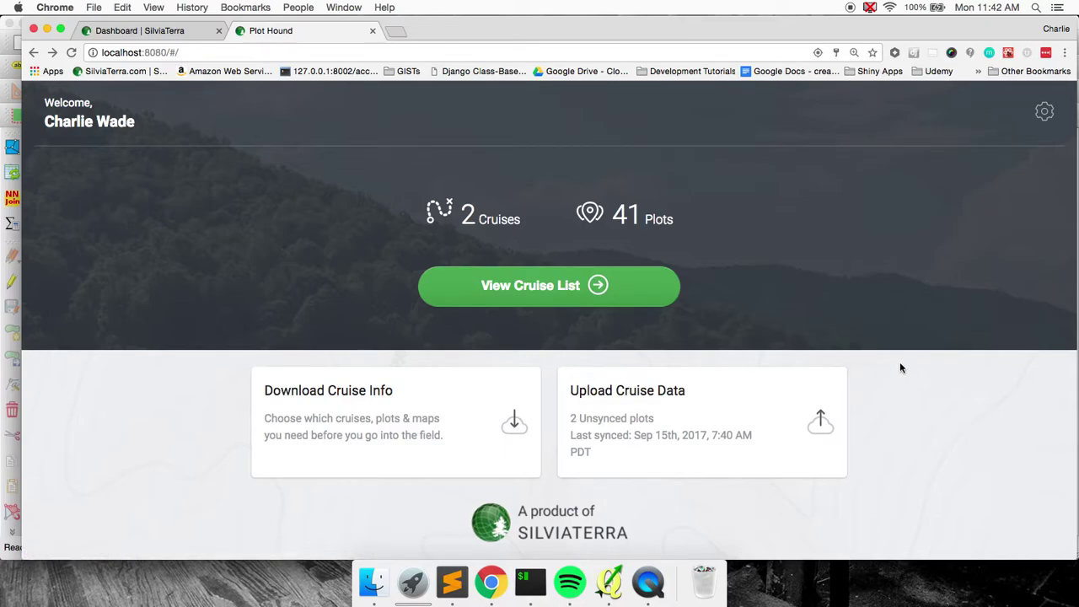
pyautogui.click(820, 419)
pyautogui.click(123, 34)
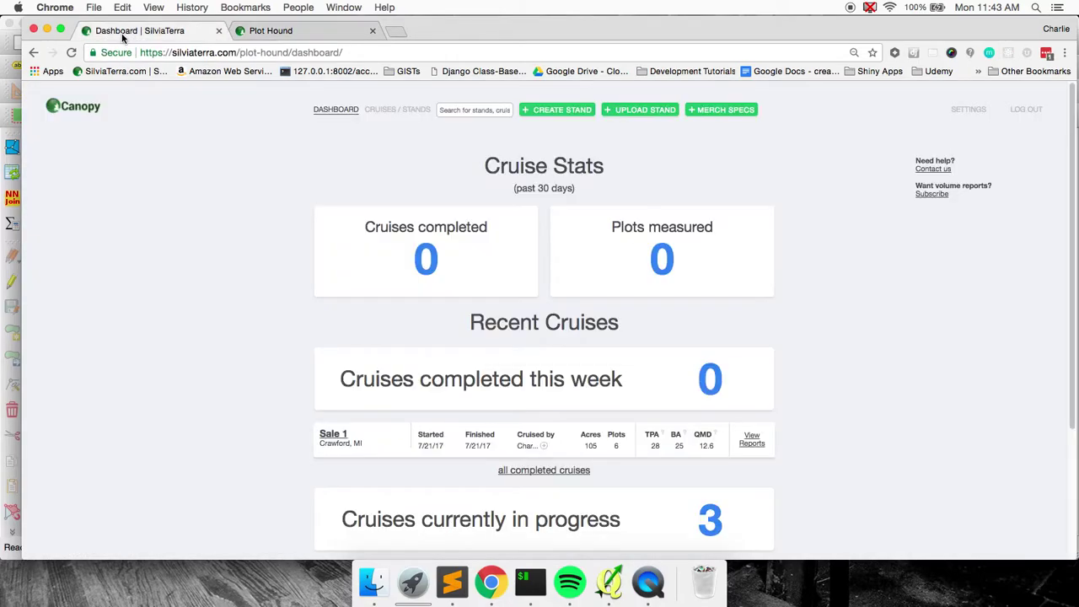
# Step: Reload the Canopy dashboard and view plot 1's tree details in Test Cruise 1
pyautogui.click(71, 53)
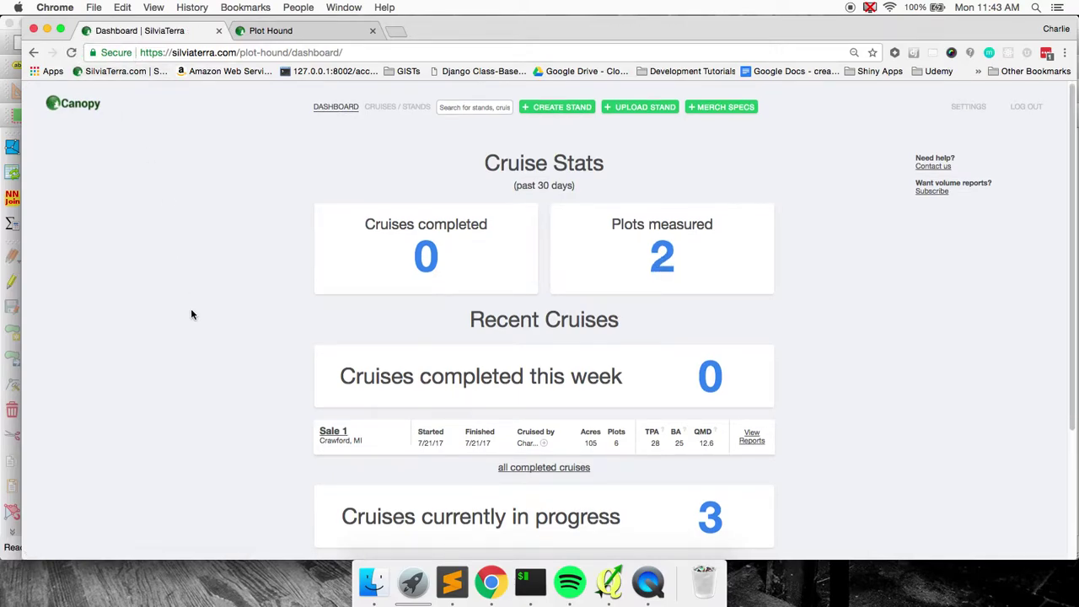
pyautogui.scroll(-4, 191, 313)
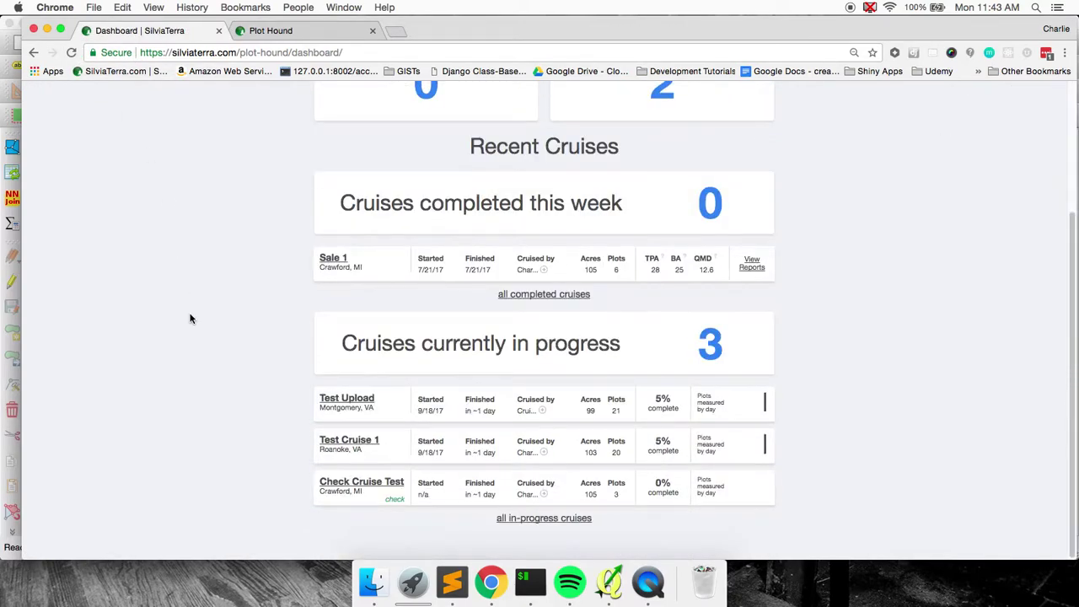
pyautogui.click(341, 444)
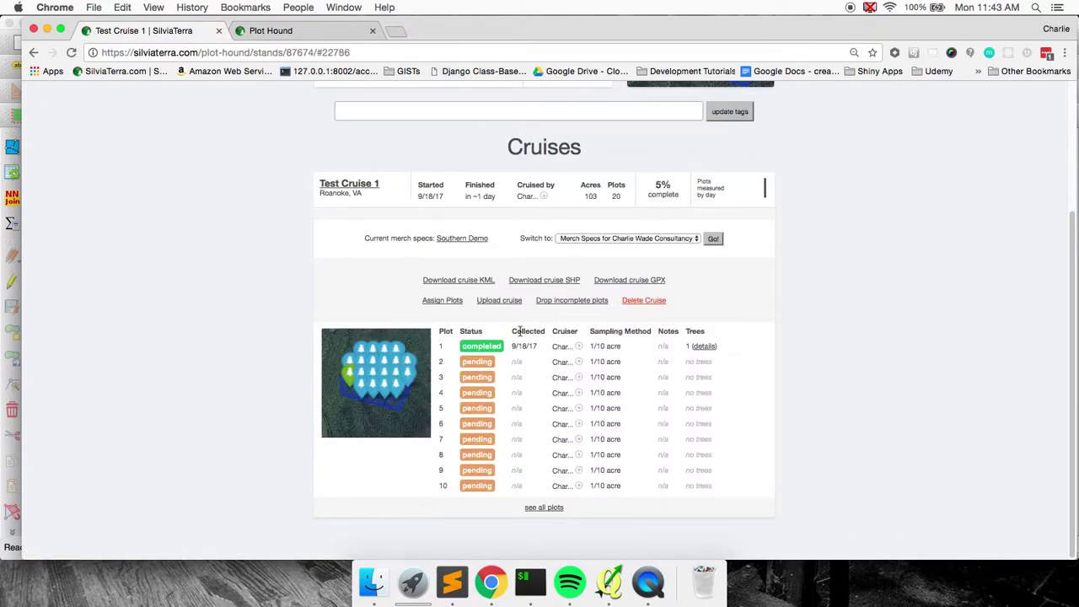
pyautogui.moveTo(512, 346)
pyautogui.mouseDown()
pyautogui.moveTo(544, 349)
pyautogui.moveTo(532, 346)
pyautogui.mouseUp()
pyautogui.click(702, 348)
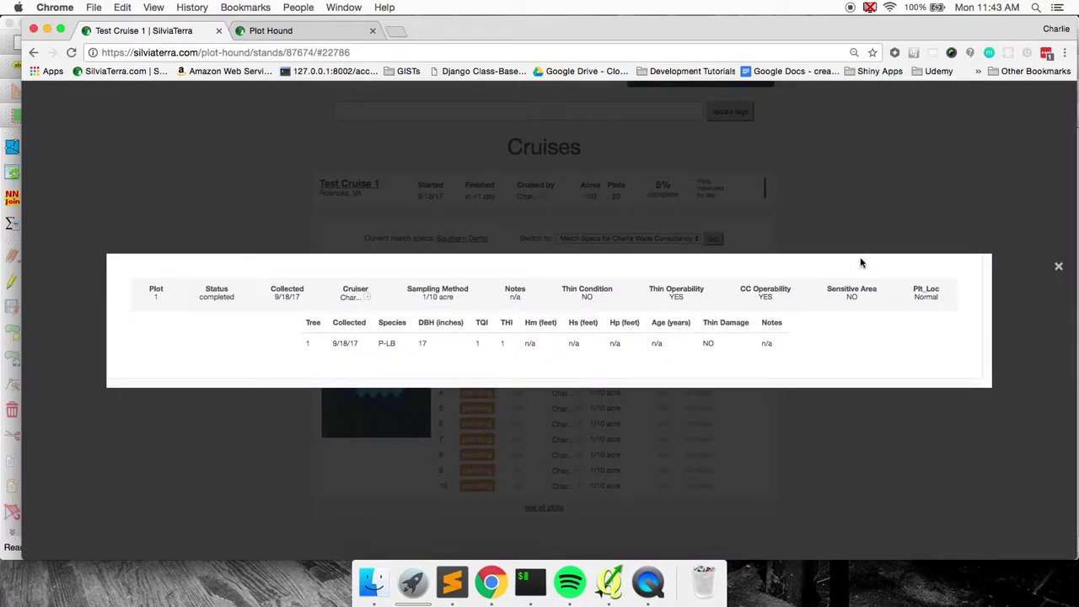
# Step: Close the tree details and return to the Plot Hound dashboard
pyautogui.click(1059, 268)
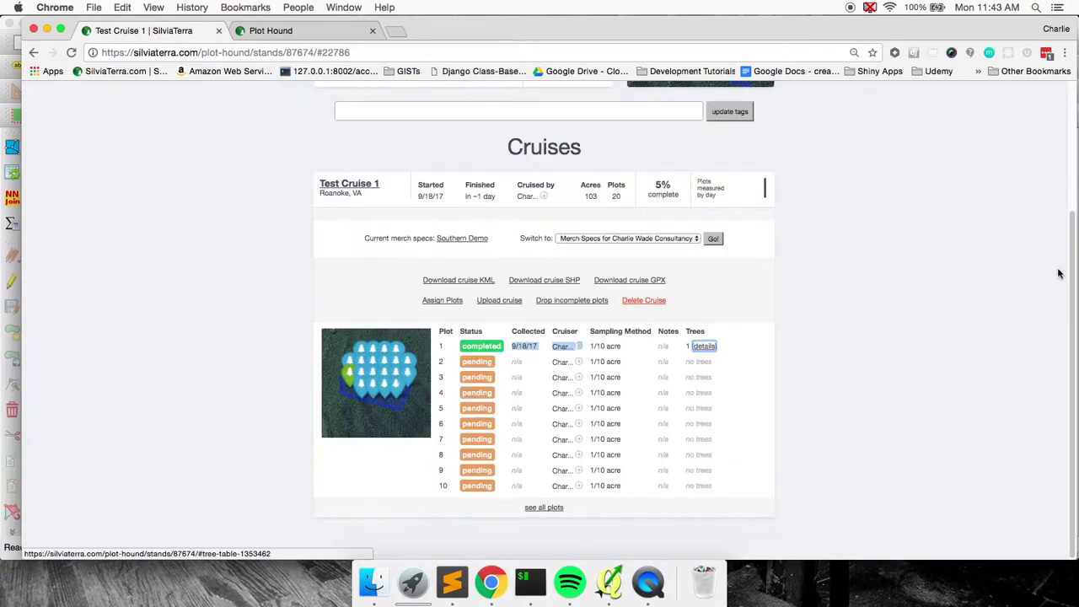
pyautogui.click(954, 310)
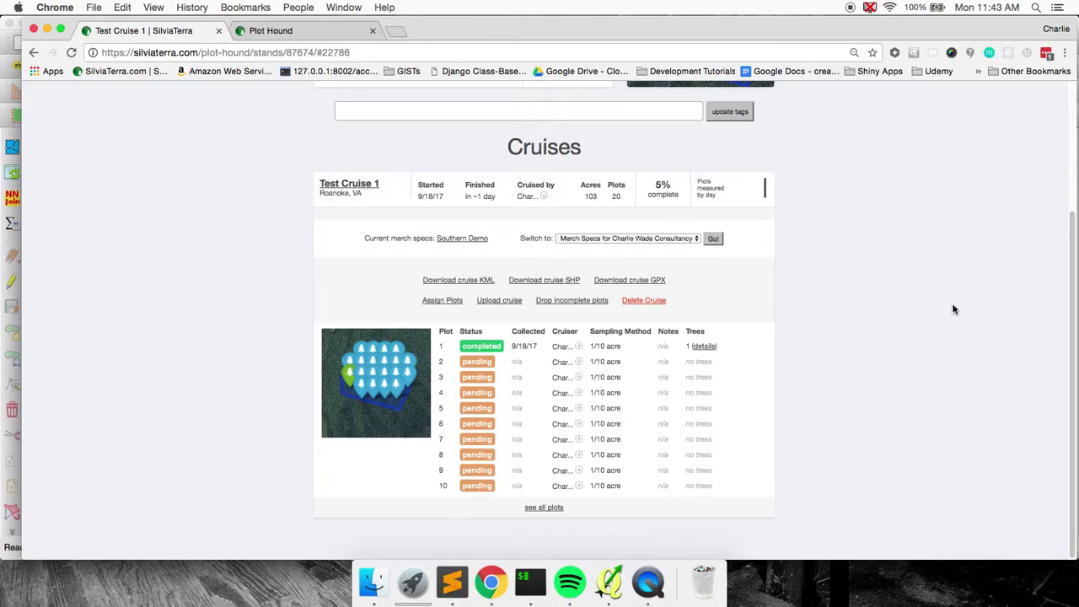
pyautogui.scroll(5, 842, 301)
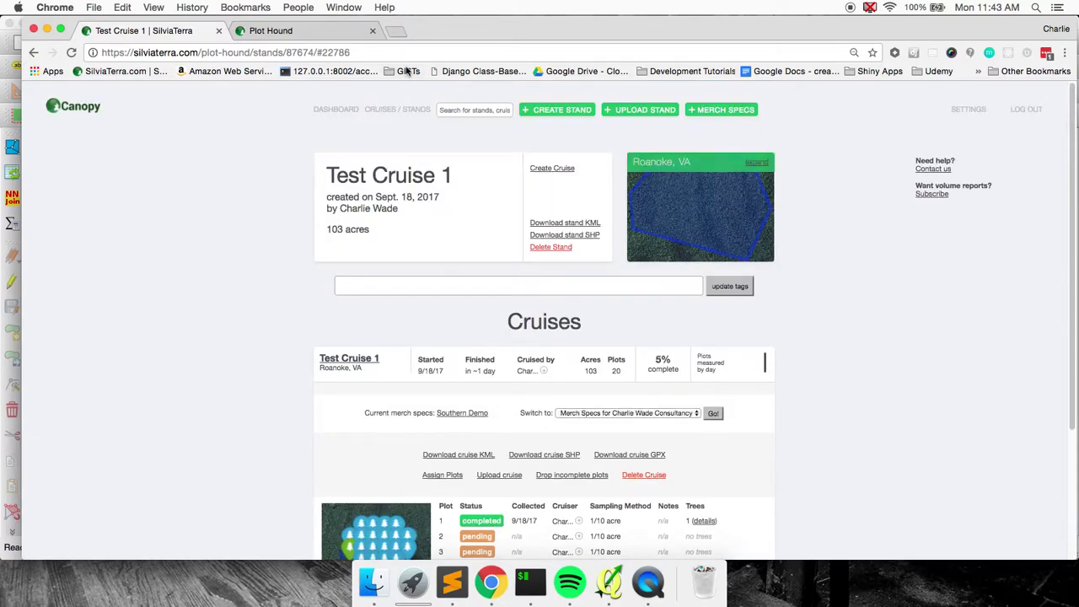
pyautogui.click(333, 32)
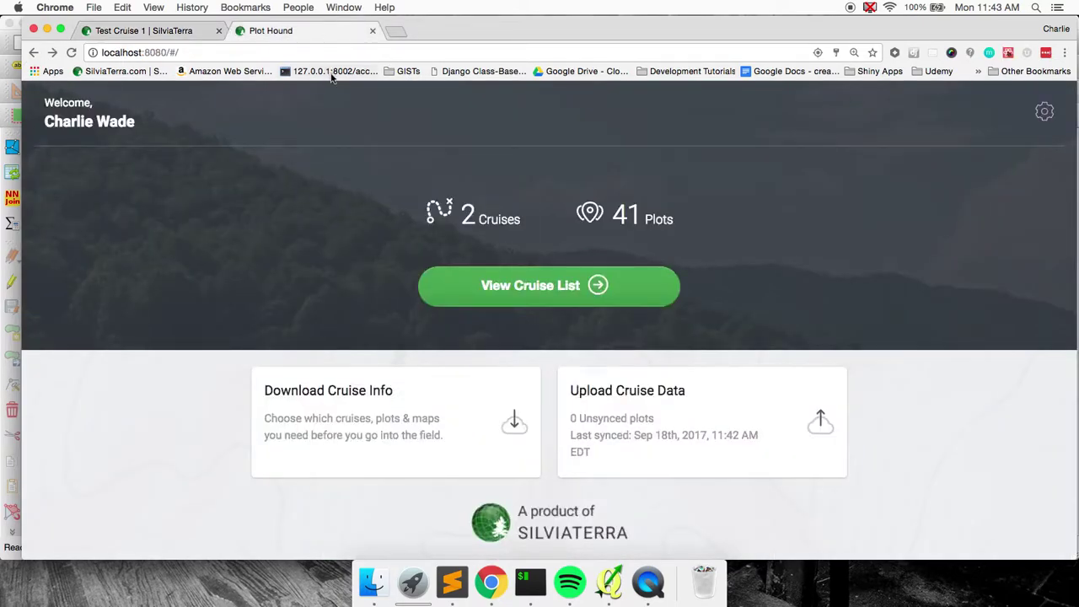